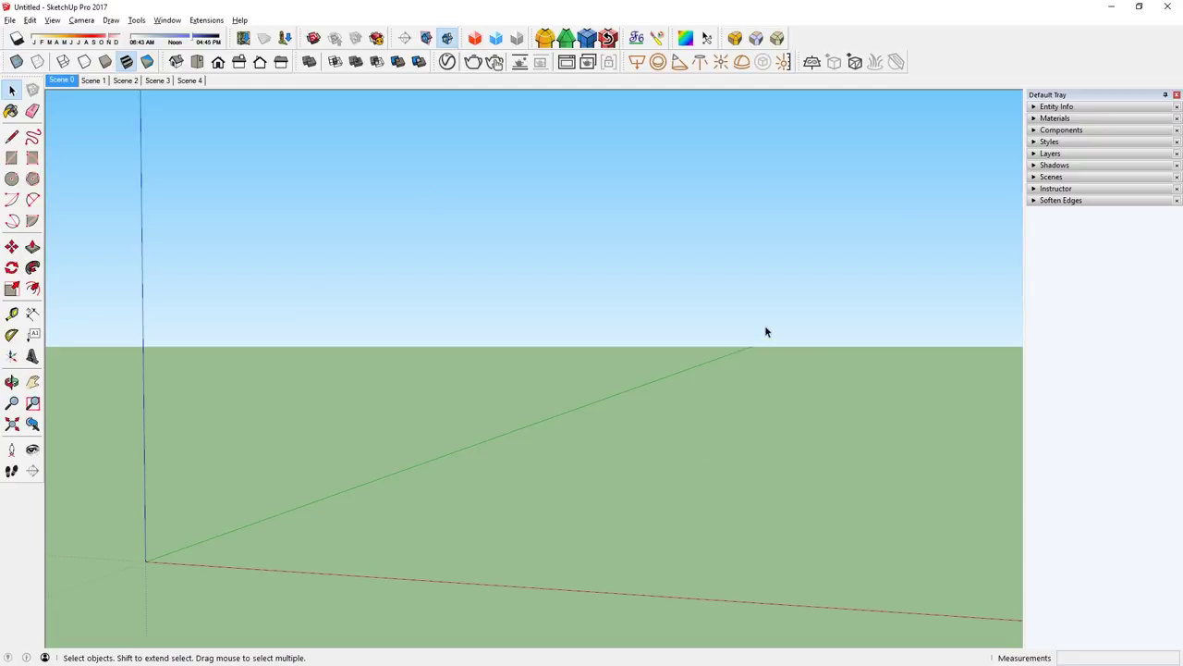
Step: Draw a 15' by 8 wall rectangle from the origin
key(r)
click(145, 561)
text(15)
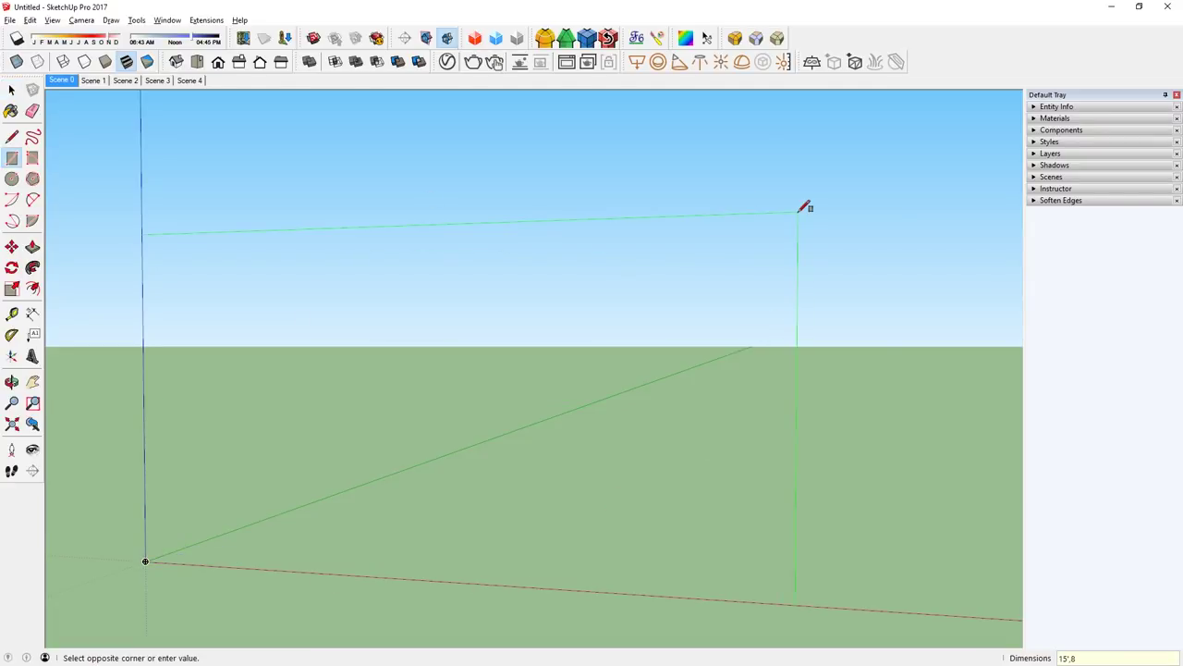
text(',8)
key(Return)
key(space)
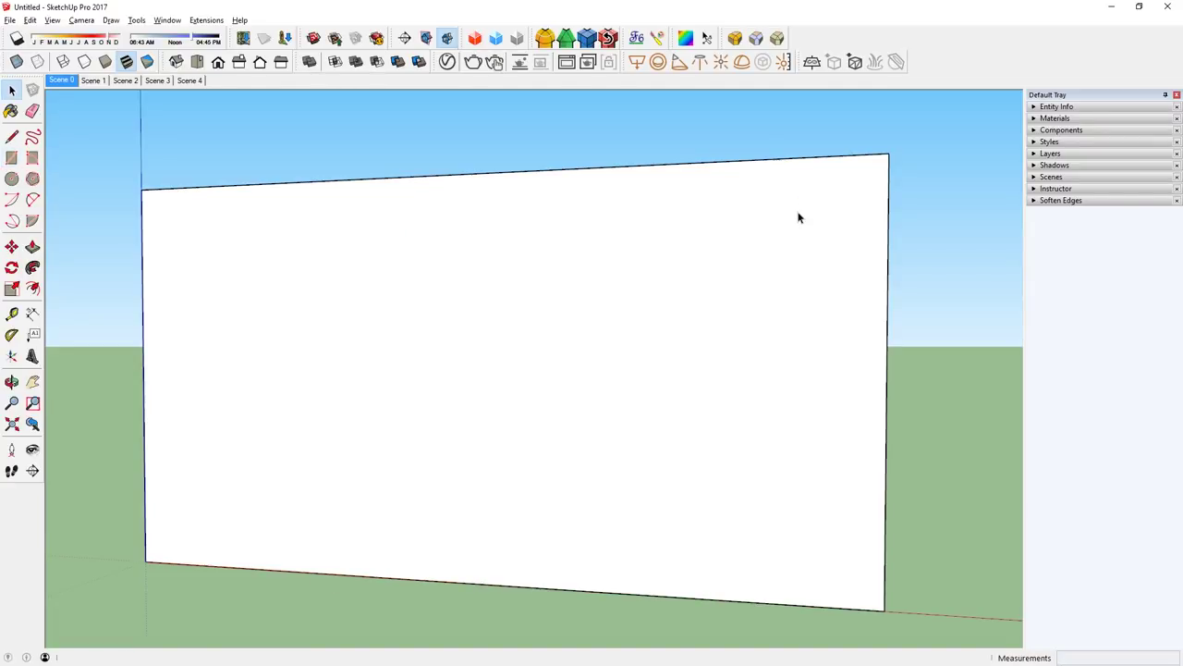
Step: Open the V-Ray material editor and preview the Bricks 06 texture on Poliigon as a cube
click(448, 62)
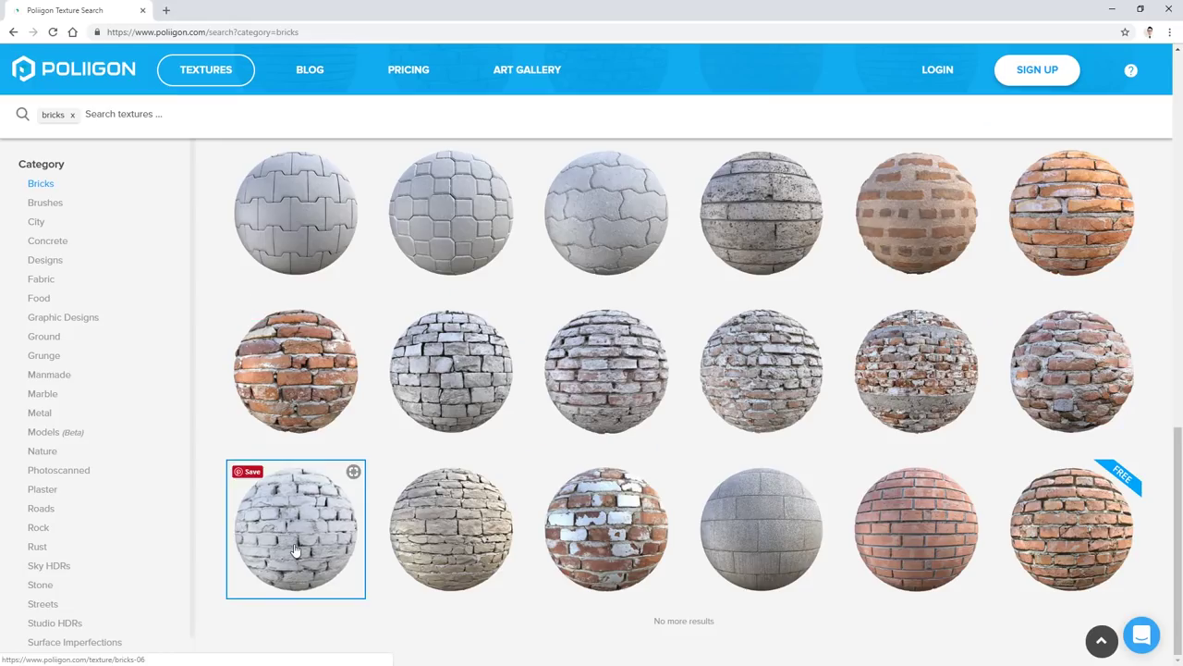
click(294, 543)
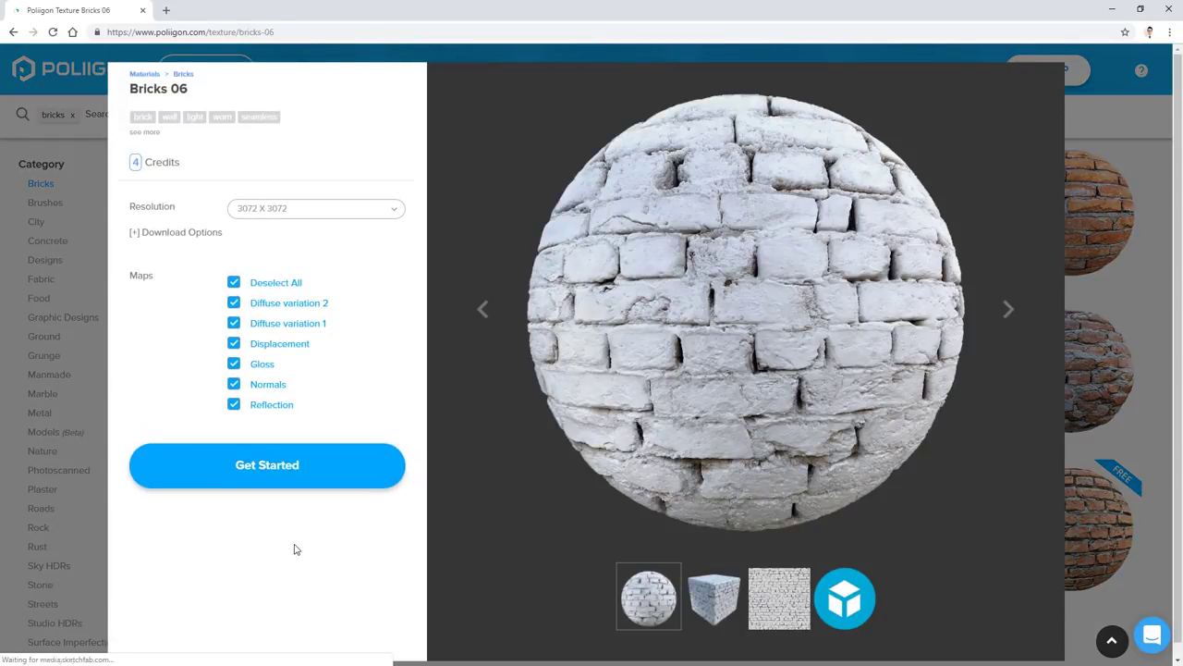
click(712, 597)
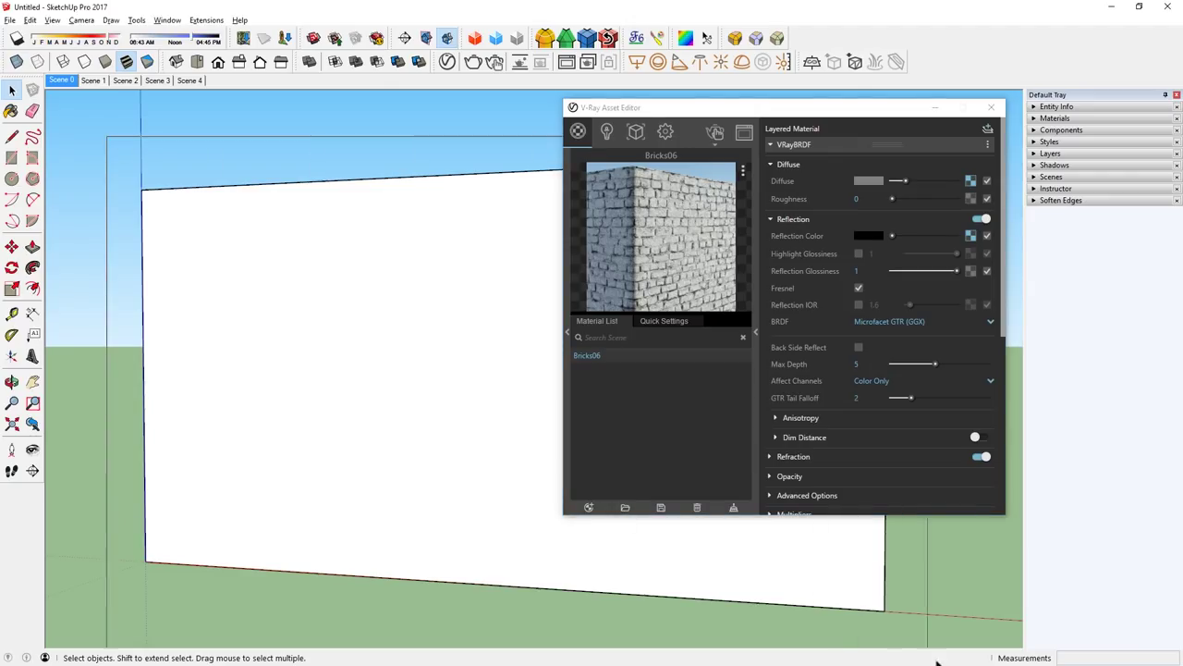
Step: Group the wall and paint it with Bricks06 at a 6-inch texture width
right_click(428, 257)
click(492, 367)
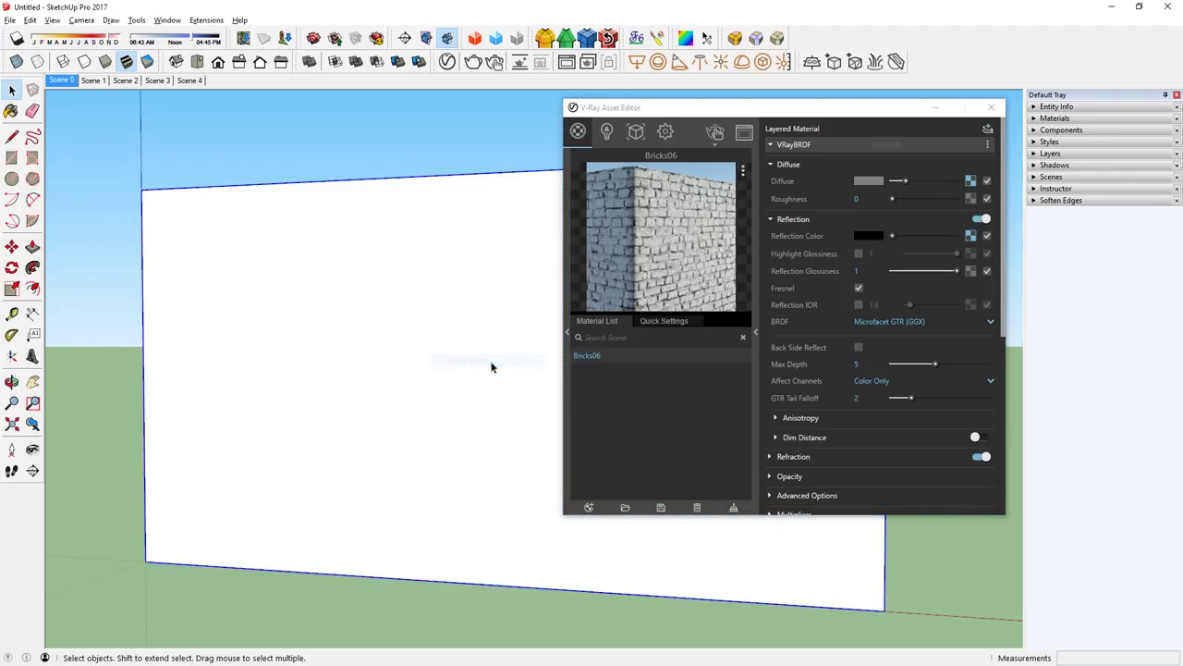
key(b)
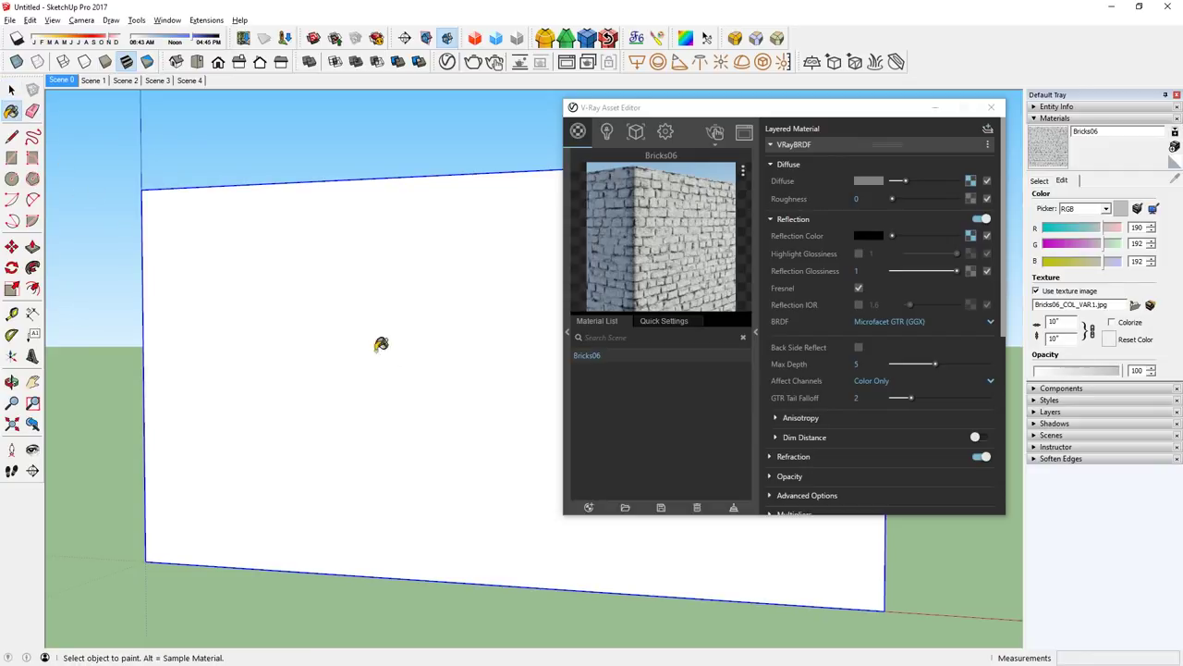
click(434, 289)
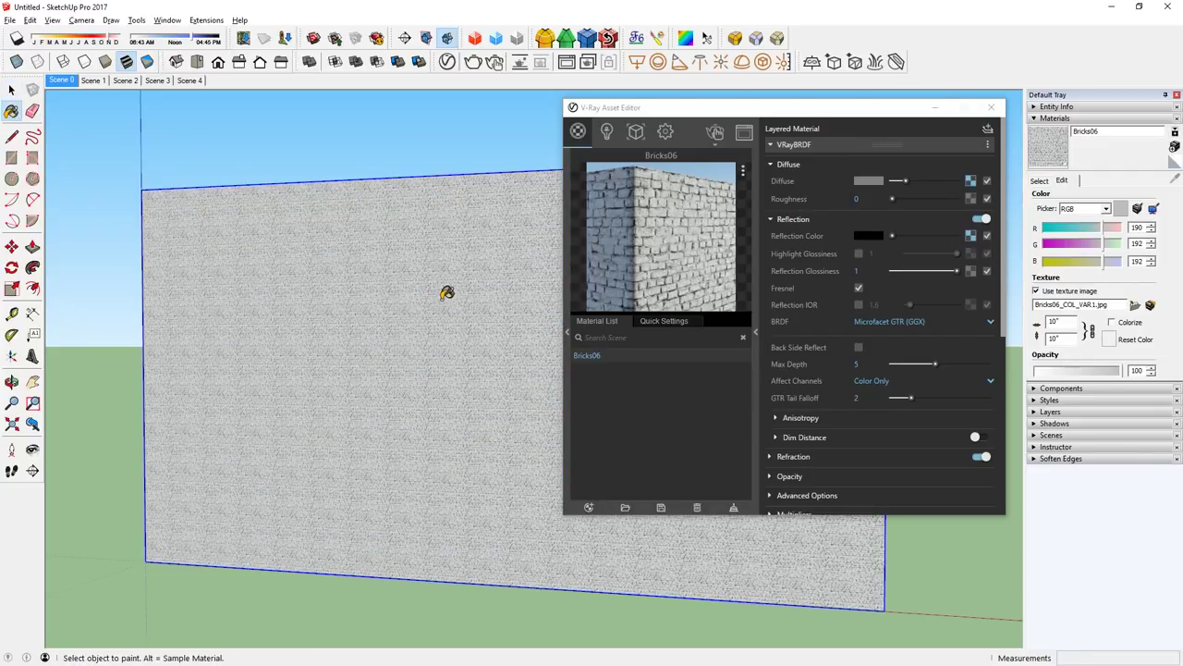
double_click(1065, 322)
text(6)
key(Return)
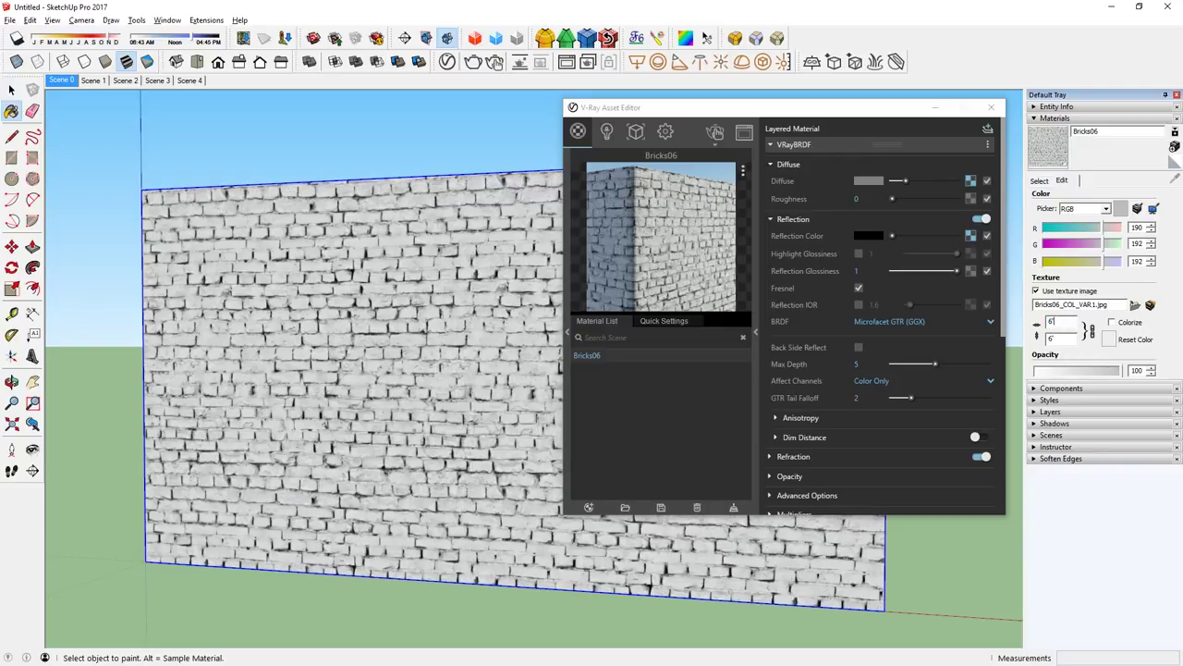
key(space)
Step: Render the brick wall interactively in V-Ray, checking Scene 2 and then Scene 1
click(714, 131)
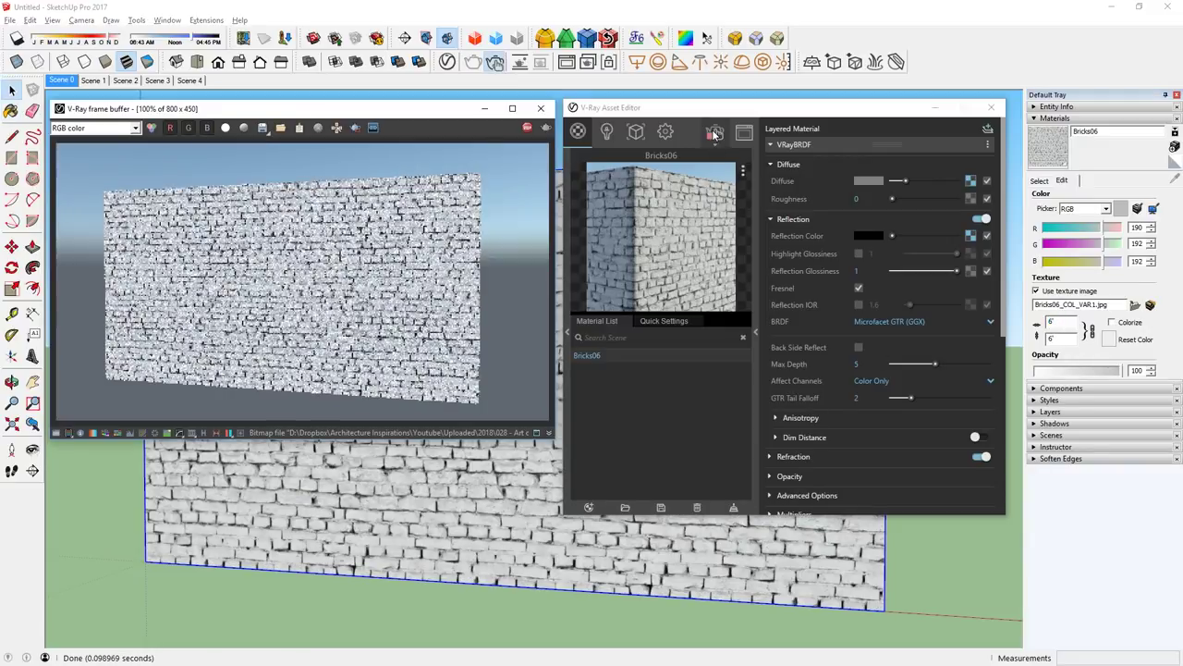
click(119, 82)
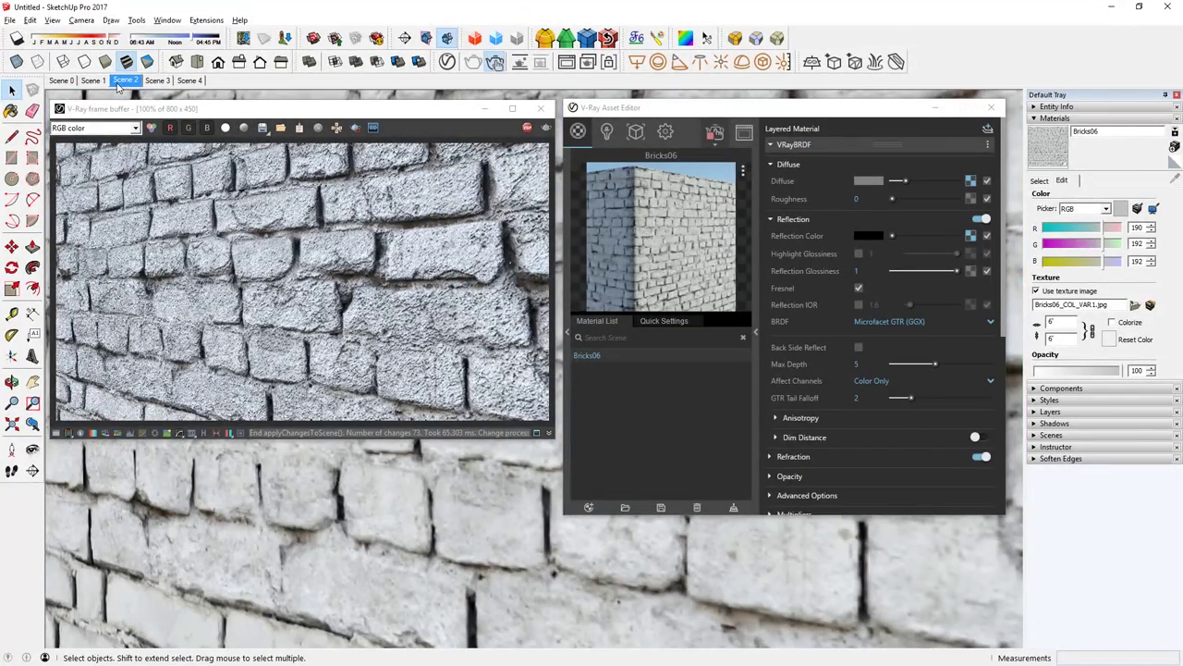
click(93, 80)
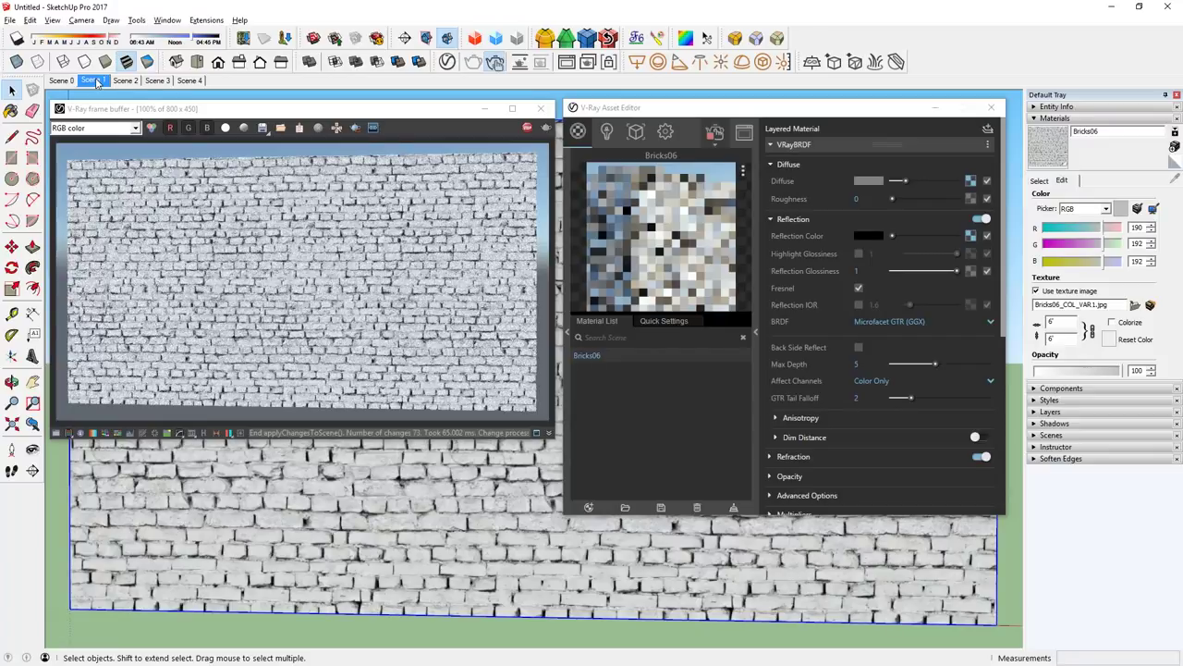
Step: Create a Generic V-Ray material and name it Wall Art
right_click(588, 272)
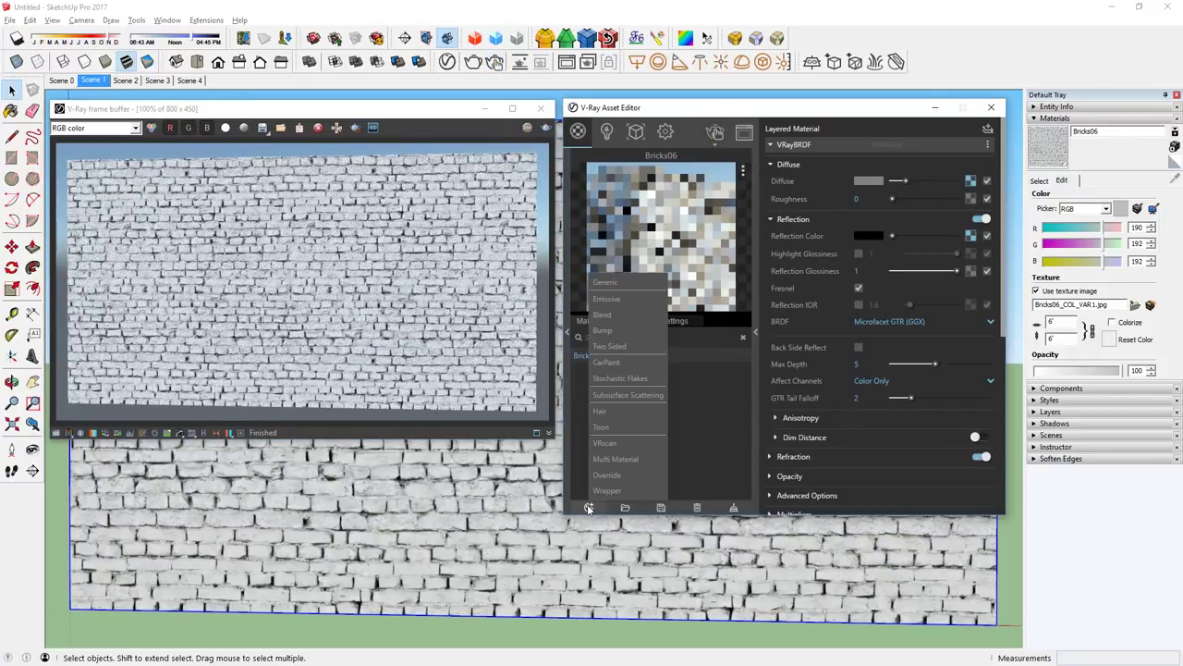
click(617, 294)
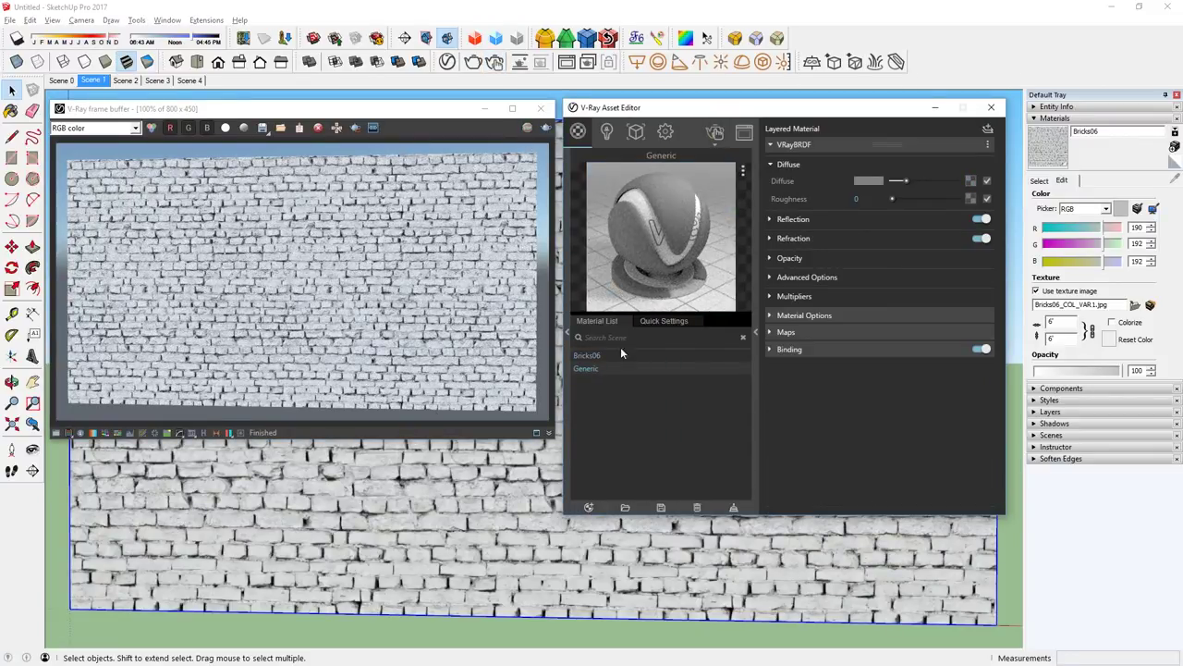
text(Wall Art)
key(Return)
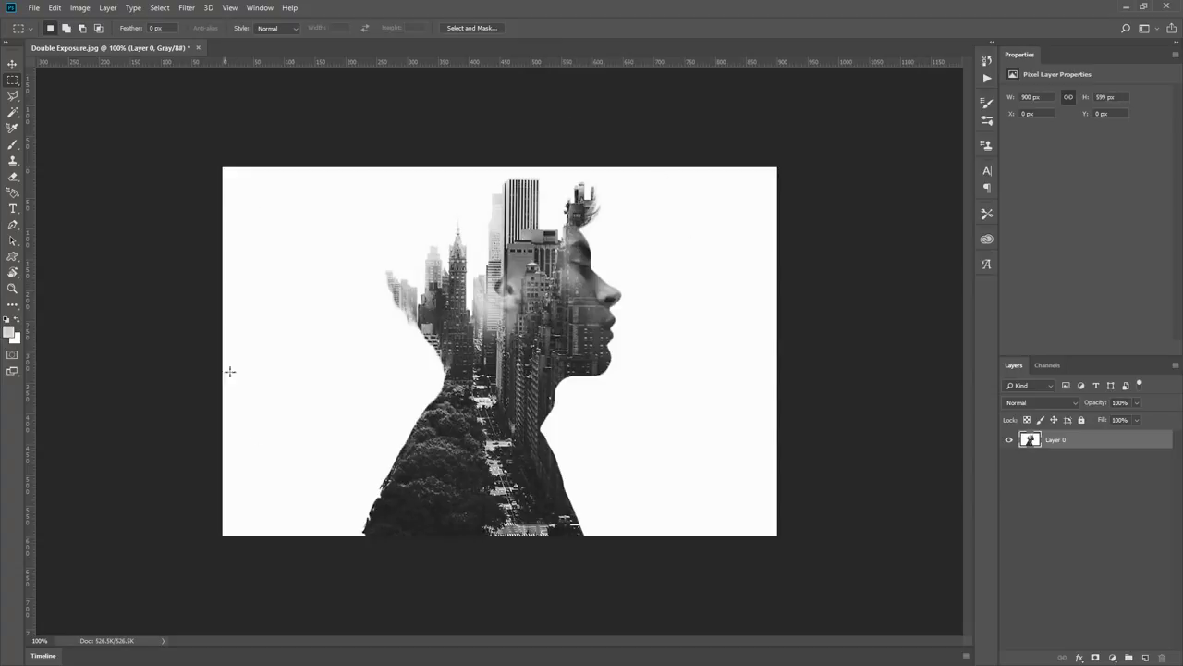
Step: Delete the white background around the portrait with the Magic Wand and deselect
key(w)
click(695, 227)
key(Delete)
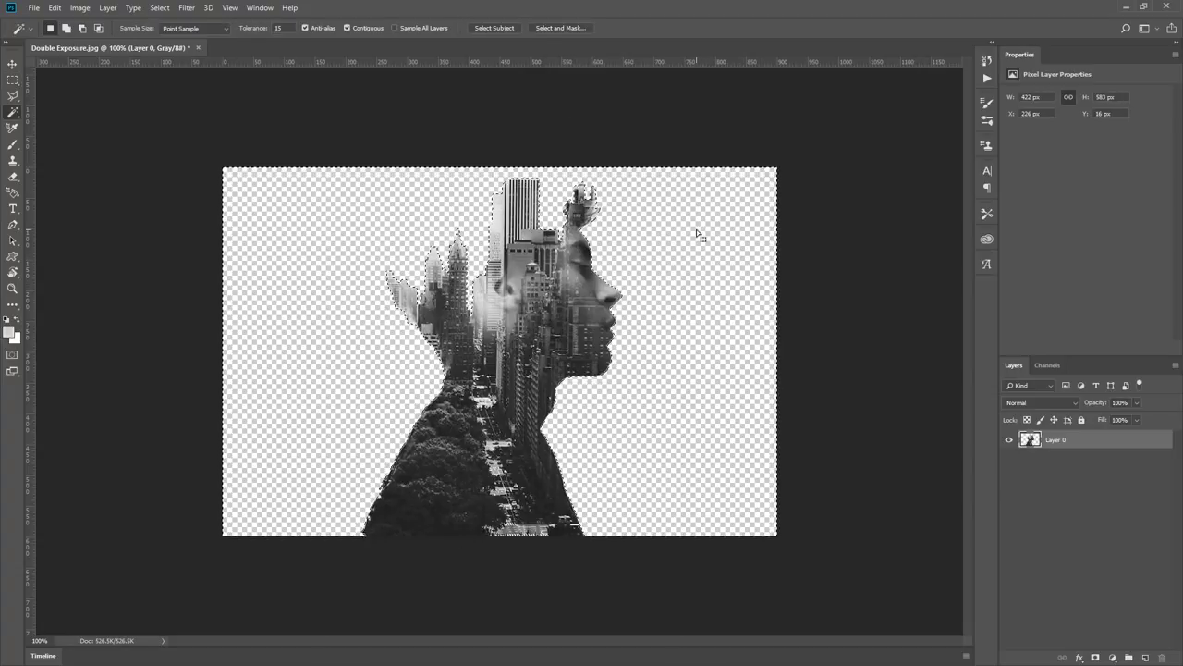
key(m)
key(ctrl+d)
Step: Save the image as a PNG named Wall Art
key(ctrl+shift+s)
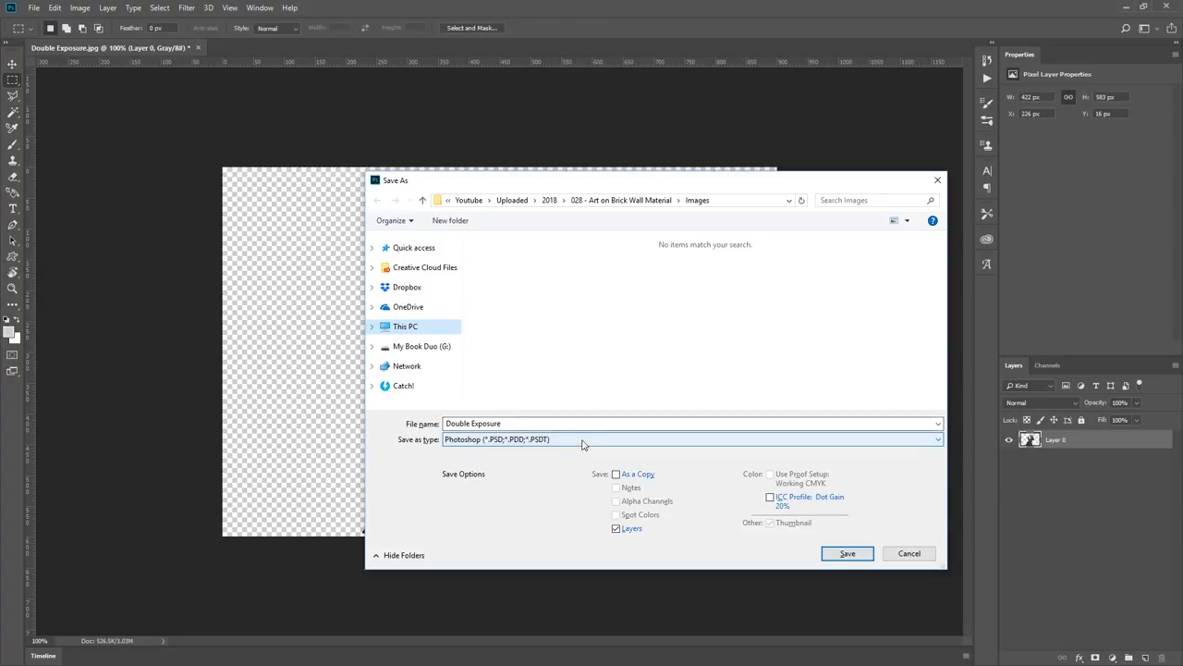
click(582, 439)
click(499, 621)
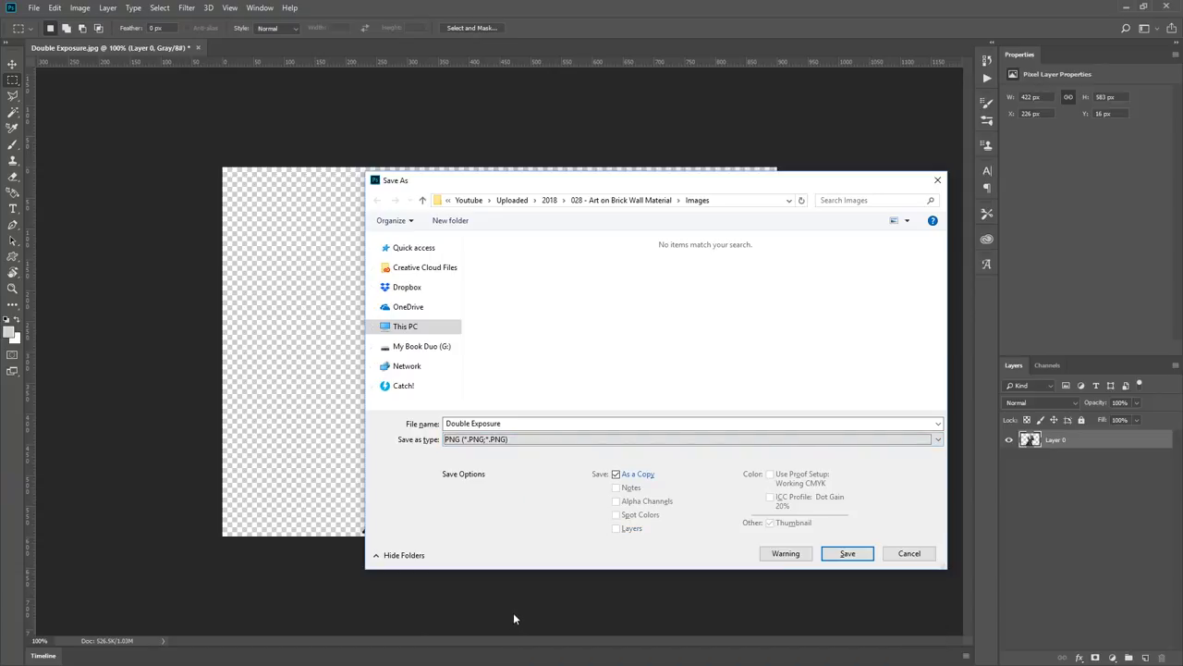
triple_click(637, 424)
text(Wall Art)
key(Return)
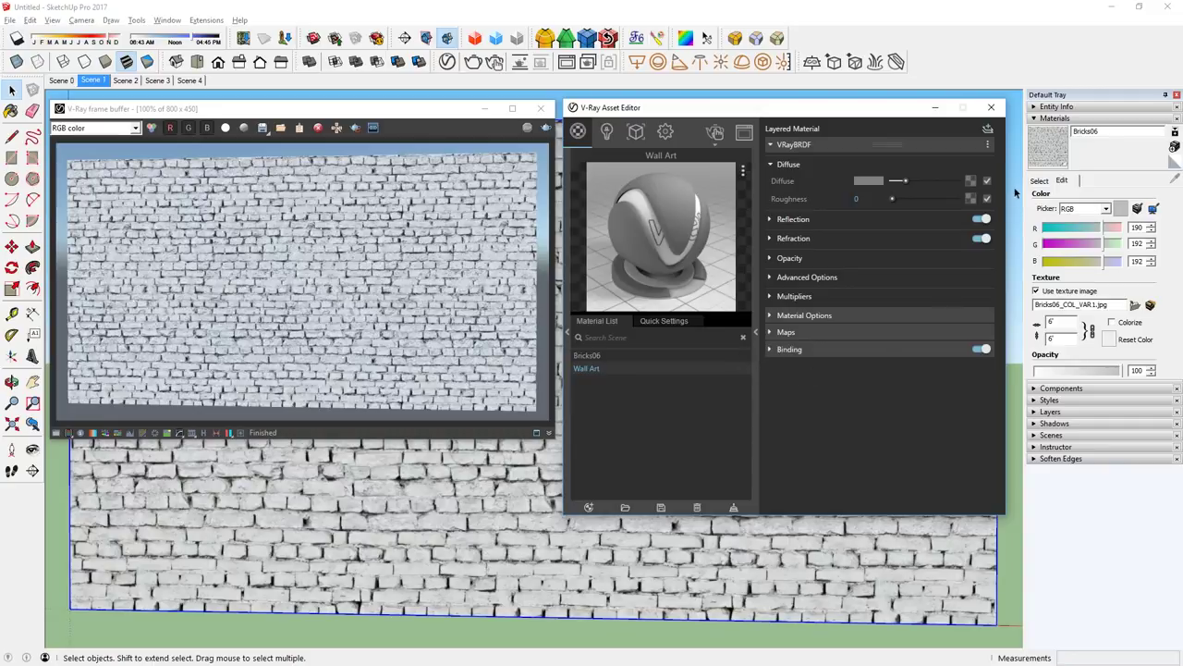
Step: Load Wall Art.png as the material's diffuse bitmap and preview it on Wall Closeup
click(968, 180)
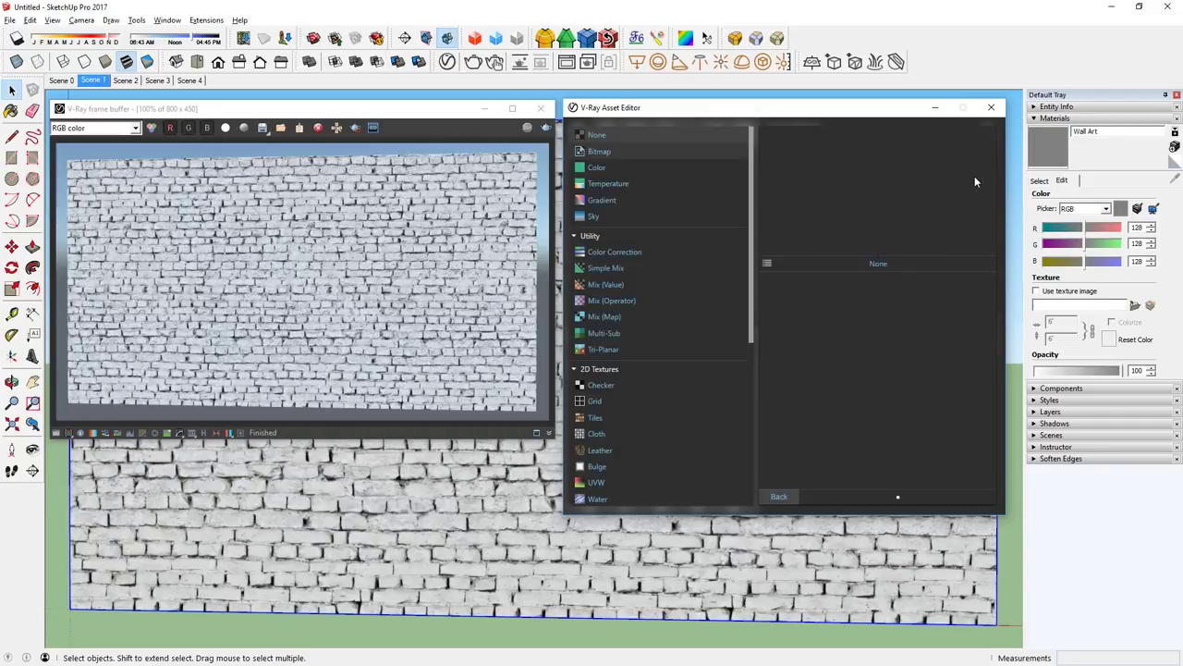
click(691, 153)
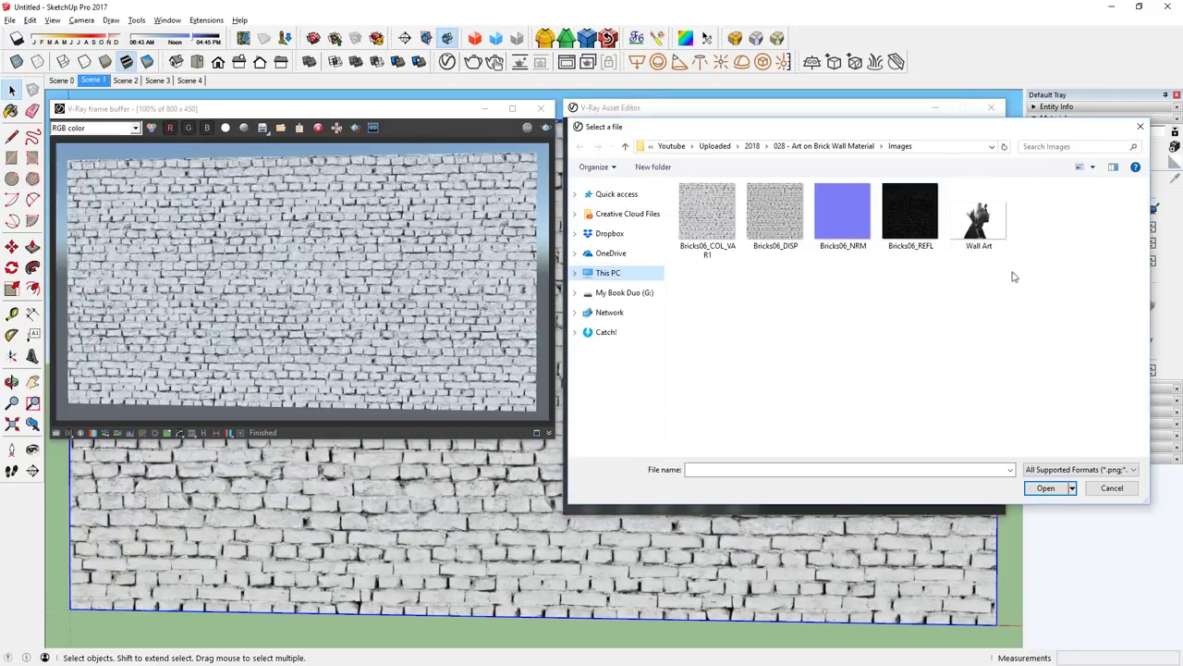
double_click(998, 217)
click(786, 500)
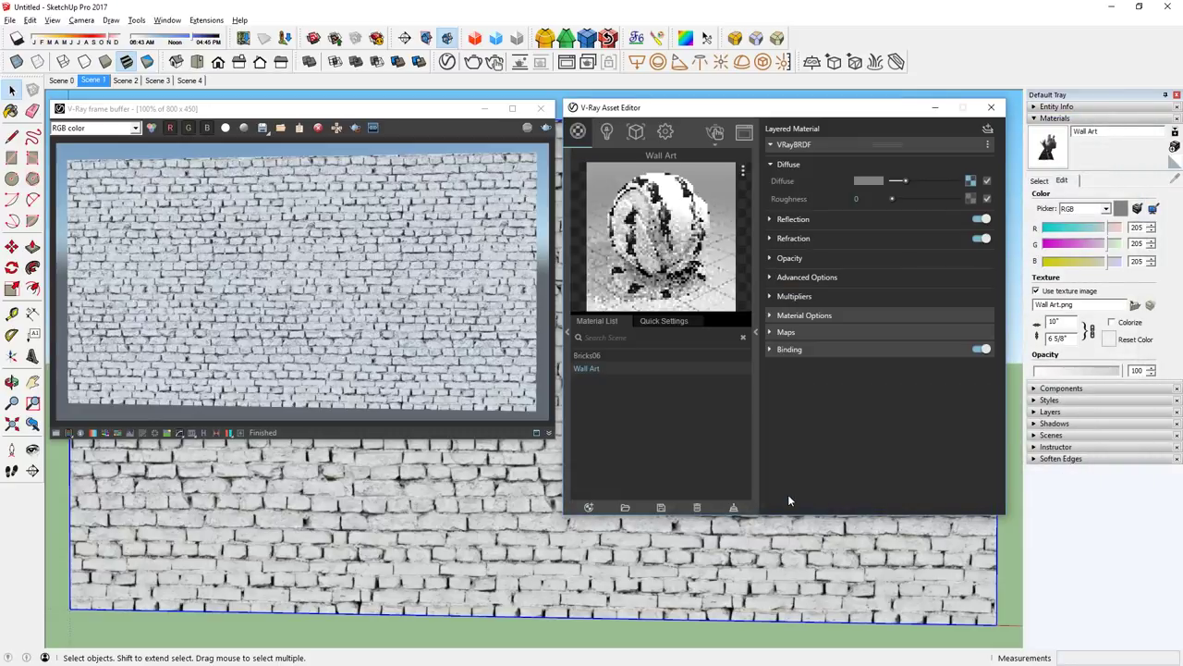
click(742, 170)
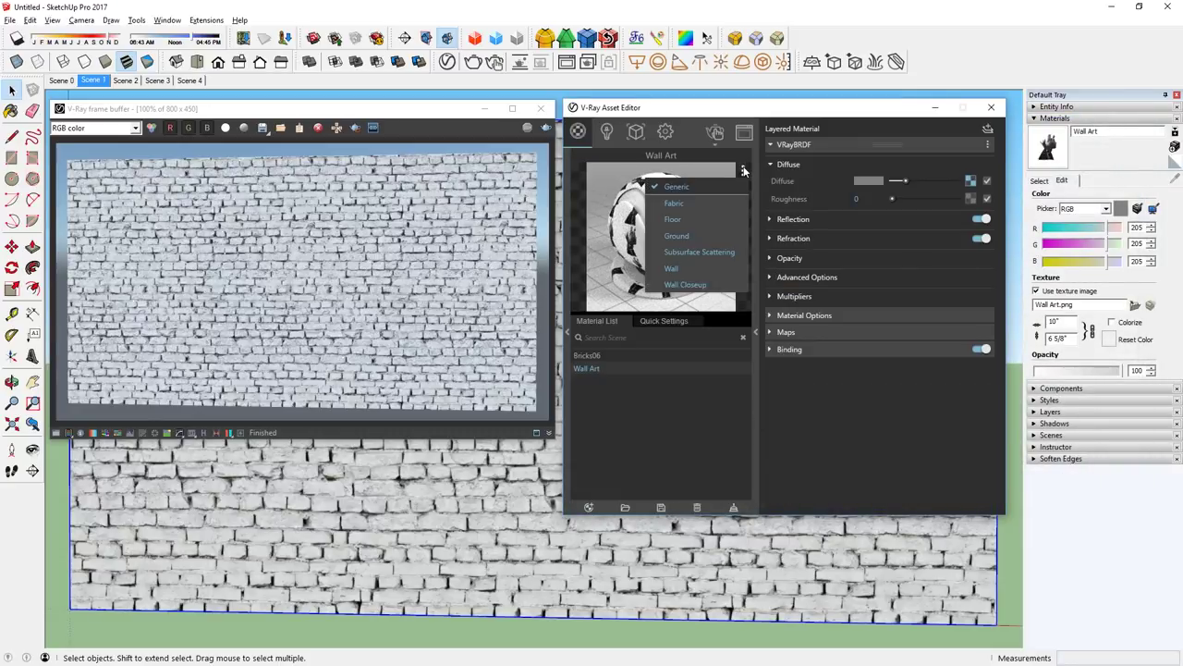
click(699, 284)
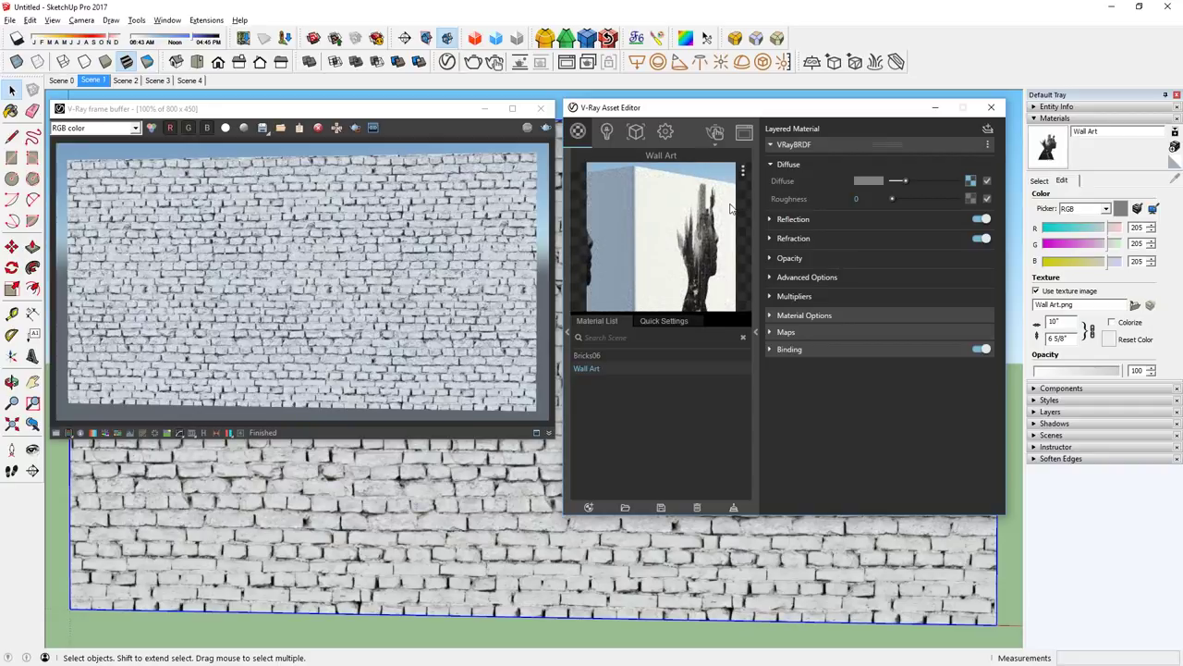
Step: Close the render and material windows and copy the brick wall to the right
click(540, 108)
click(936, 109)
scroll(323, 305, down, 5)
key(m)
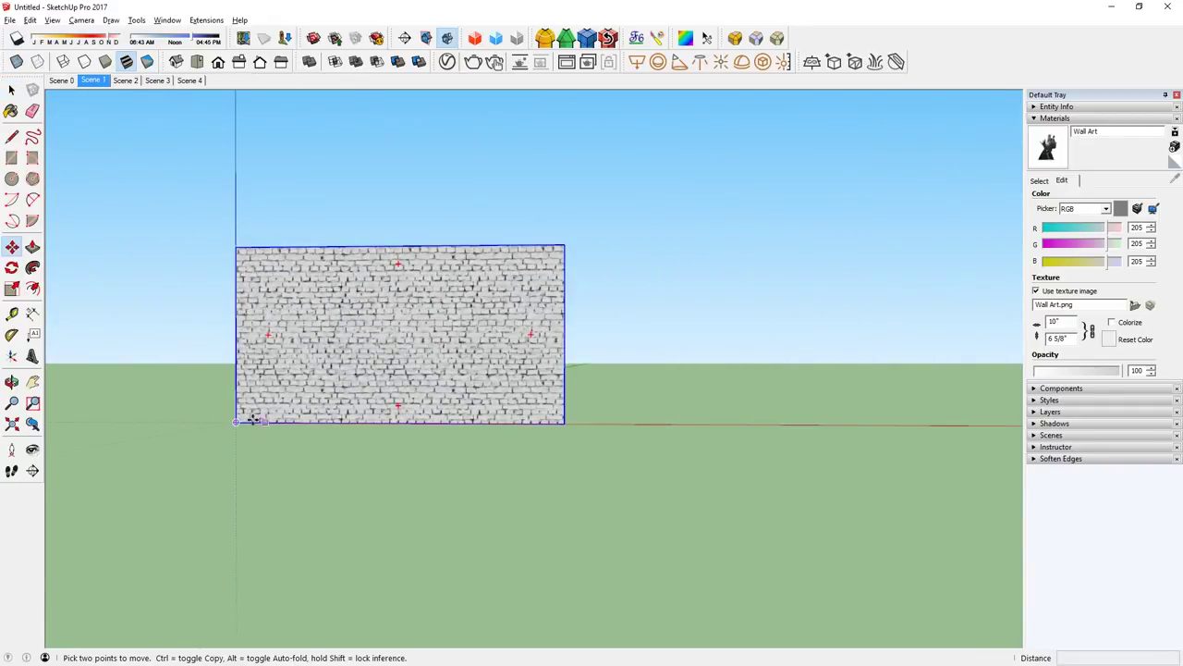
key(ctrl)
click(239, 421)
click(591, 422)
key(space)
scroll(897, 323, up, 3)
Step: Paint the copy with Wall Art at 6' texture width and render Scene 3 interactively
key(b)
click(768, 284)
key(space)
click(157, 81)
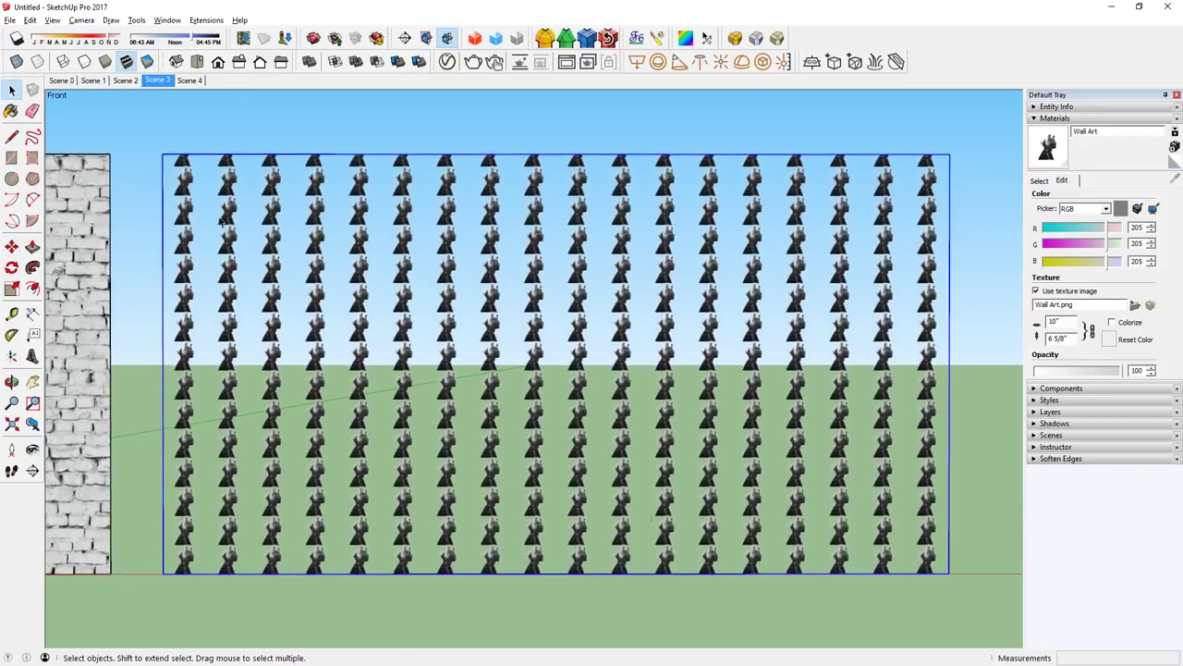
double_click(1058, 322)
text(6')
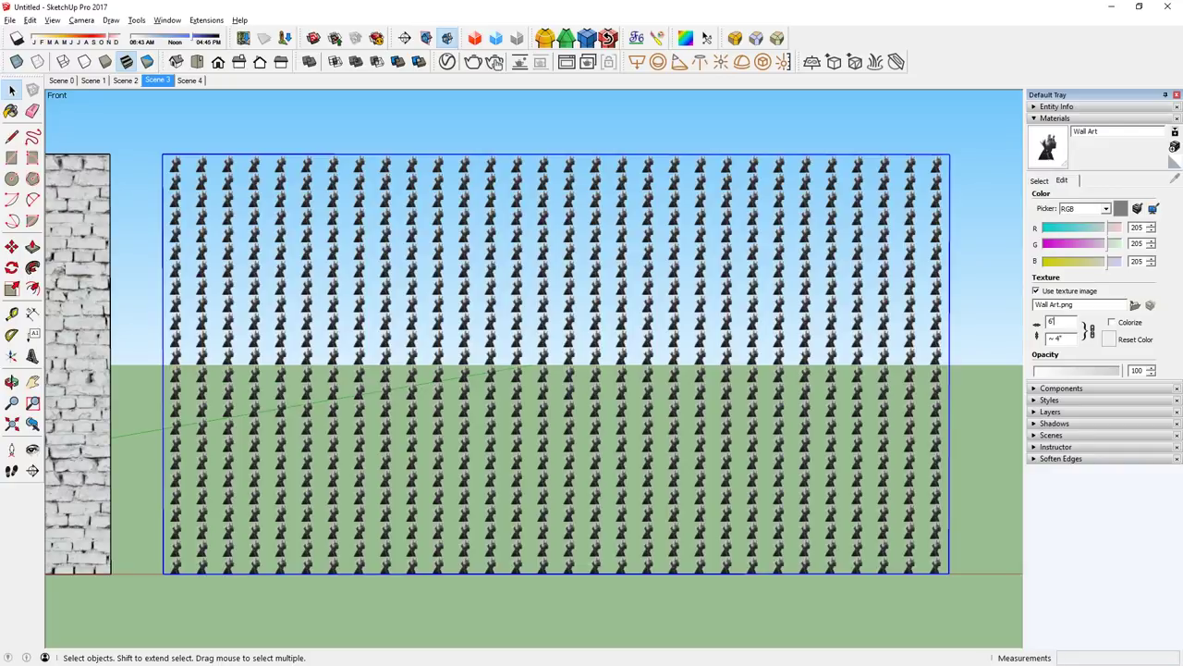
key(Return)
click(496, 62)
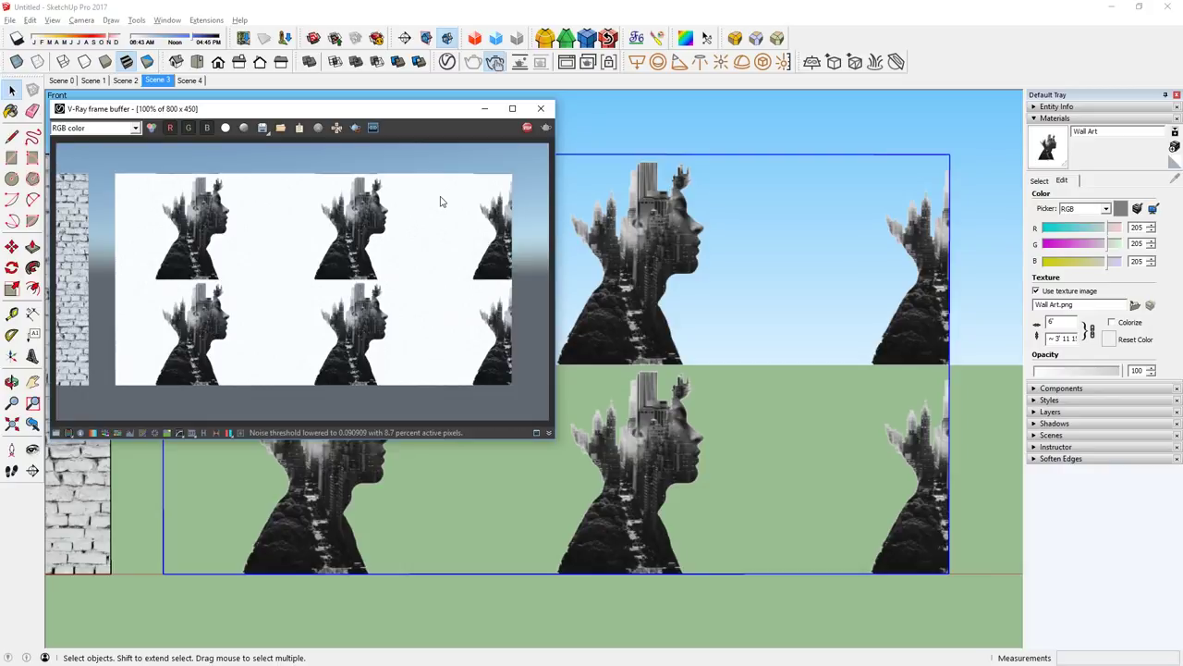
Step: Set Wall Art's opacity source to Diffuse Texture Alpha, then stop the render
click(447, 62)
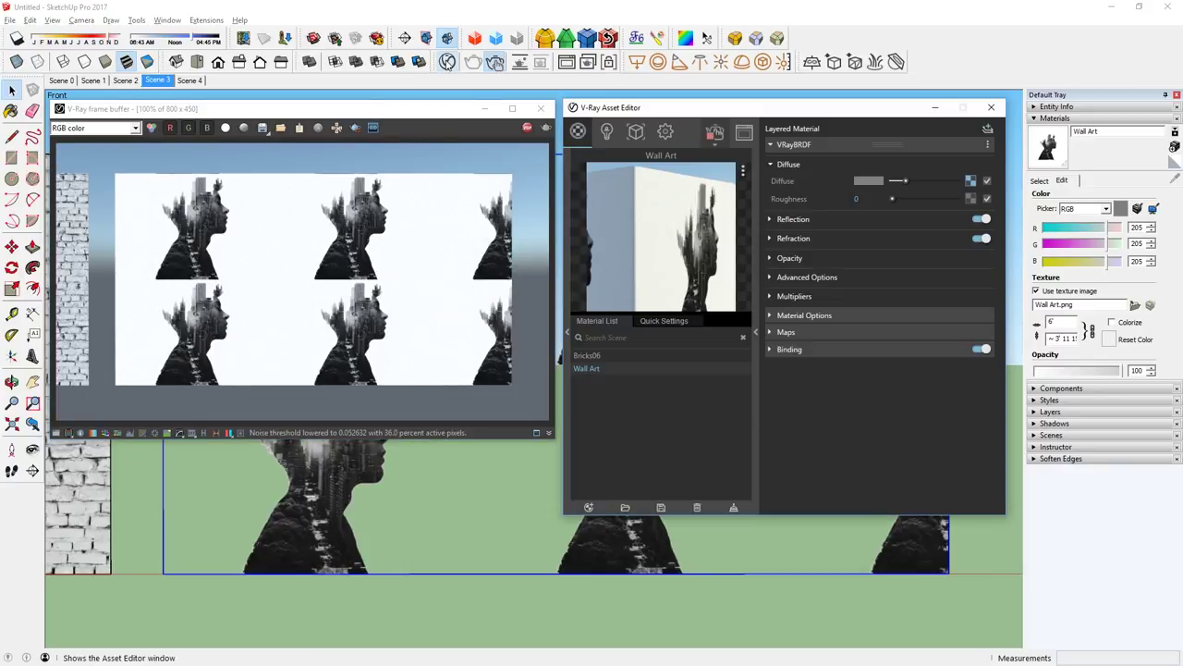
click(821, 262)
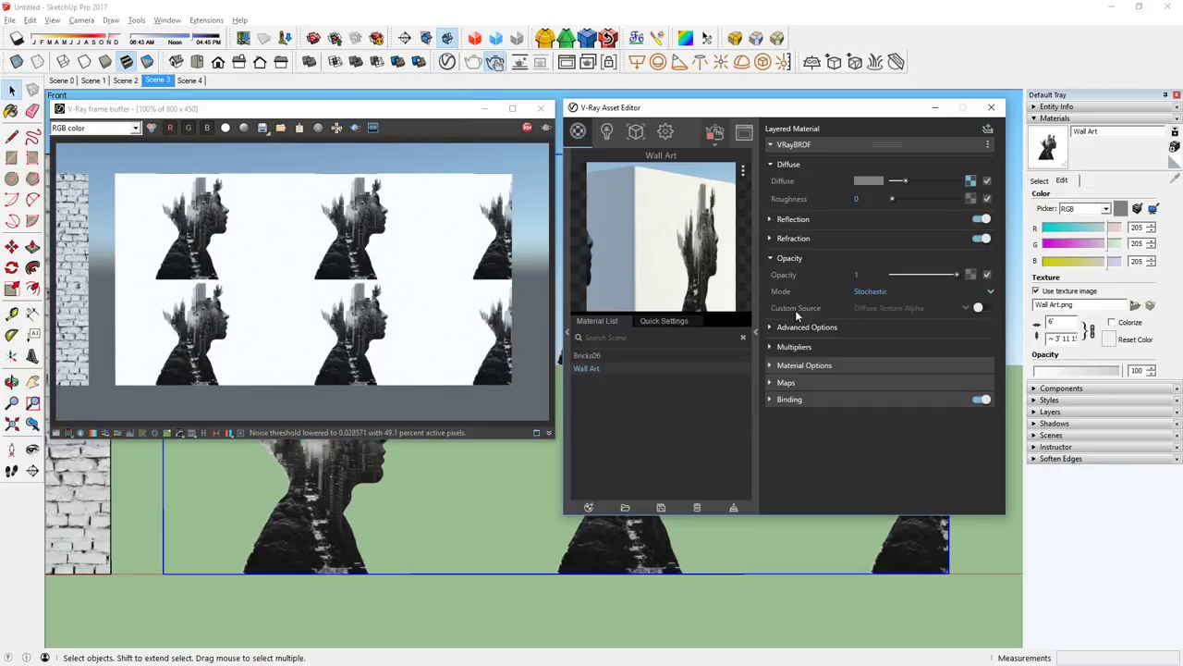
click(981, 307)
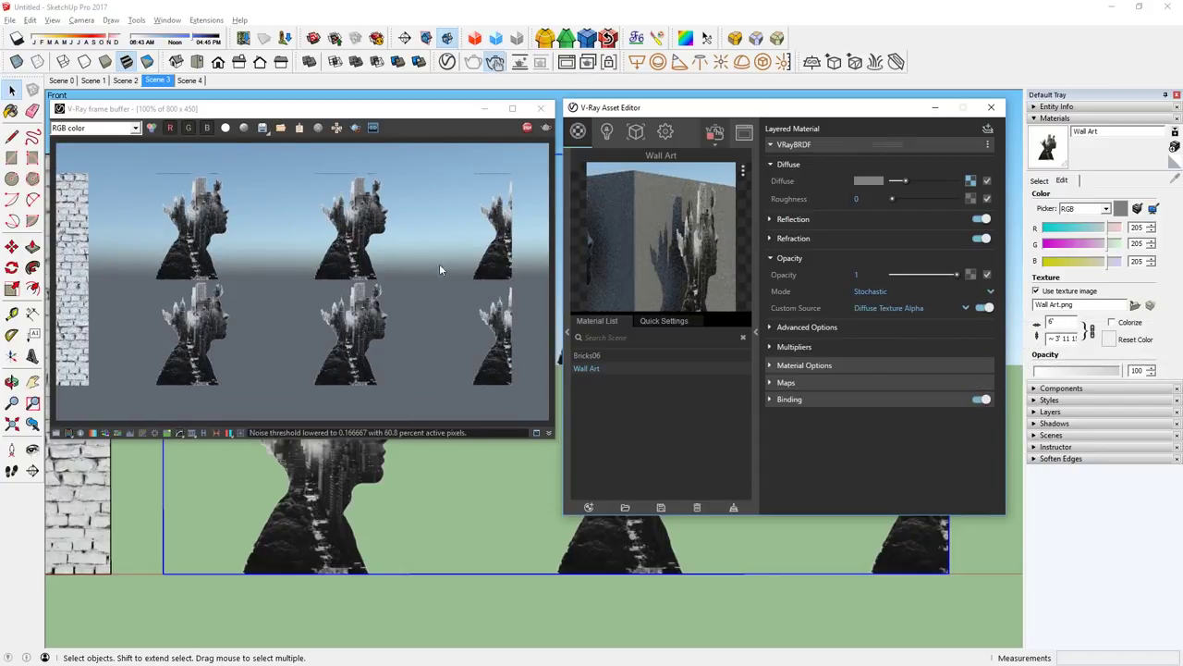
click(527, 129)
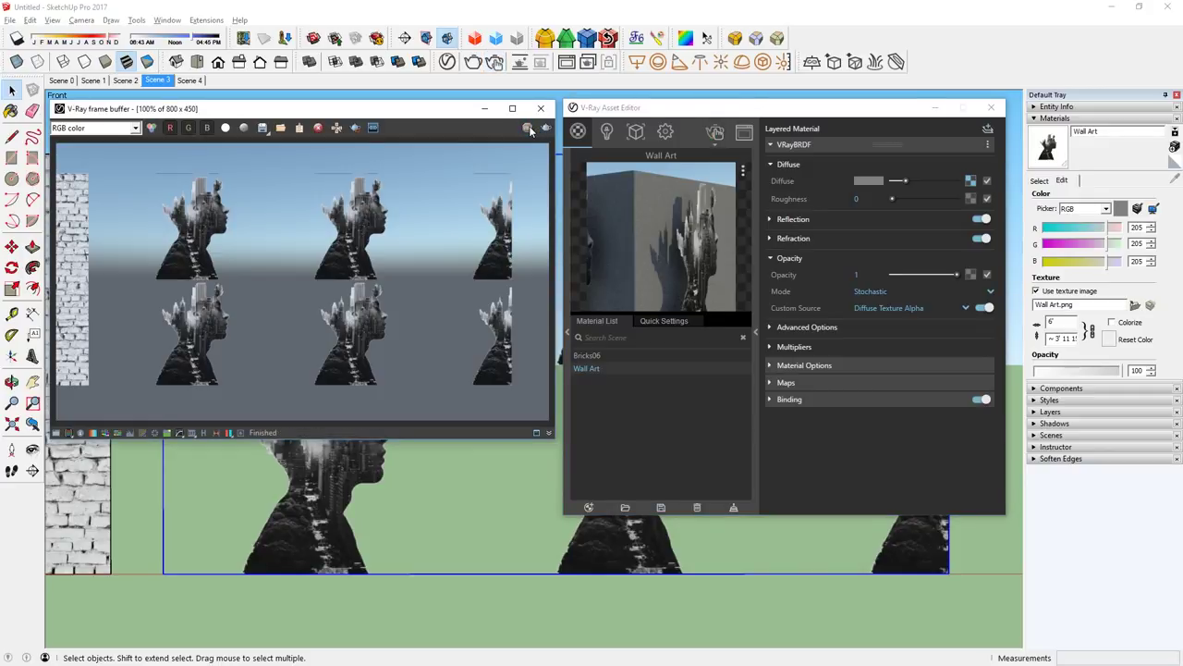
Step: Add a Blend material with Bricks06 as its base material
click(589, 508)
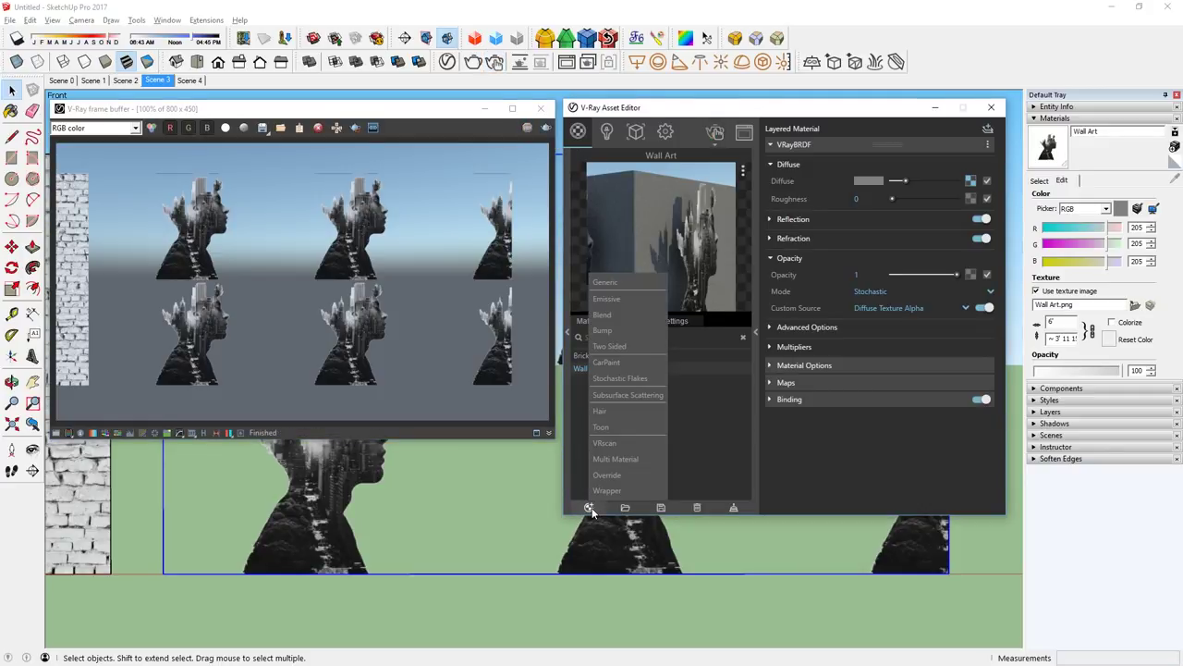
click(629, 314)
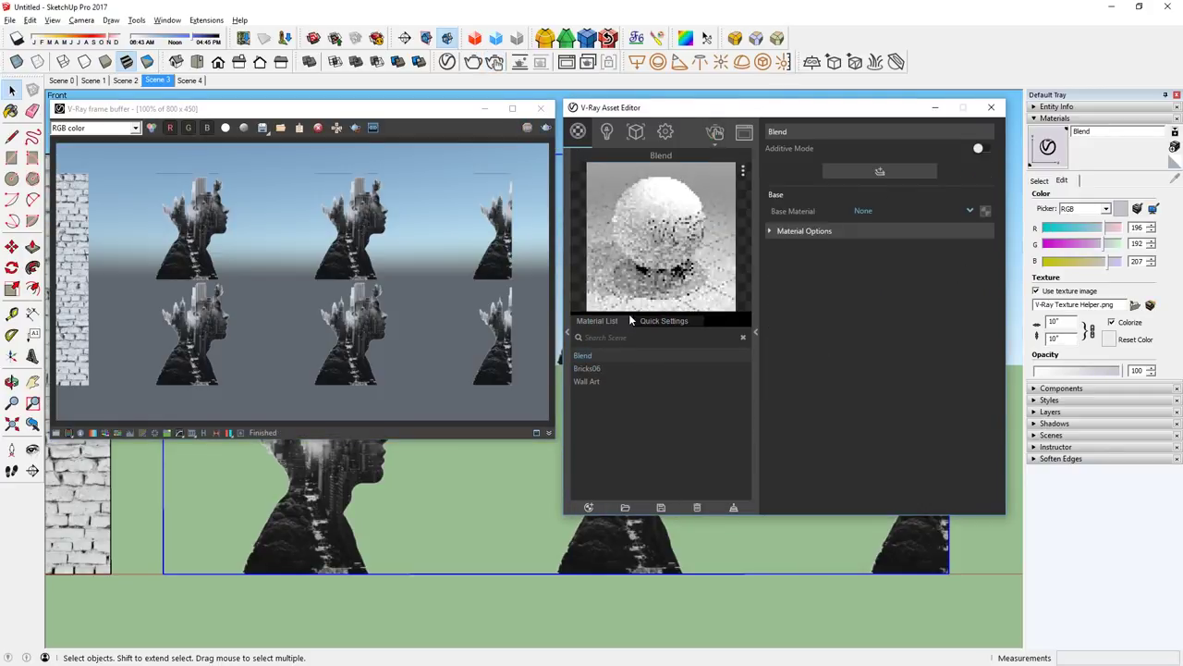
click(891, 211)
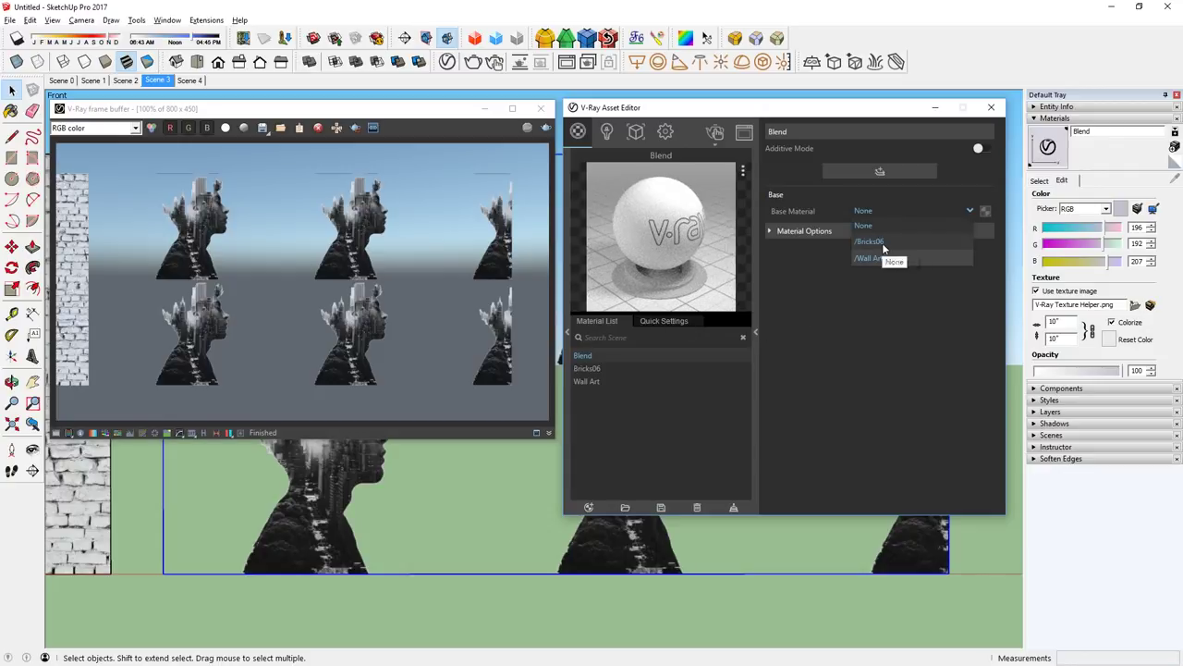
click(883, 242)
Step: Add a Wall Art coat blended fully, previewed on Wall Closeup
click(880, 171)
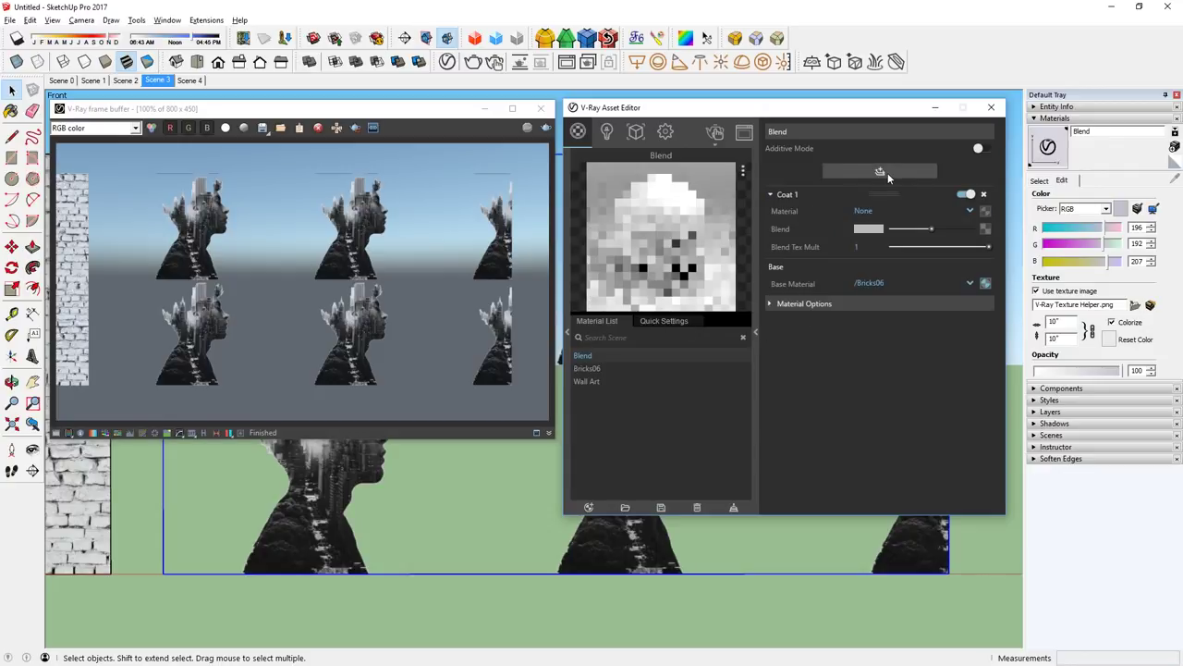
click(885, 214)
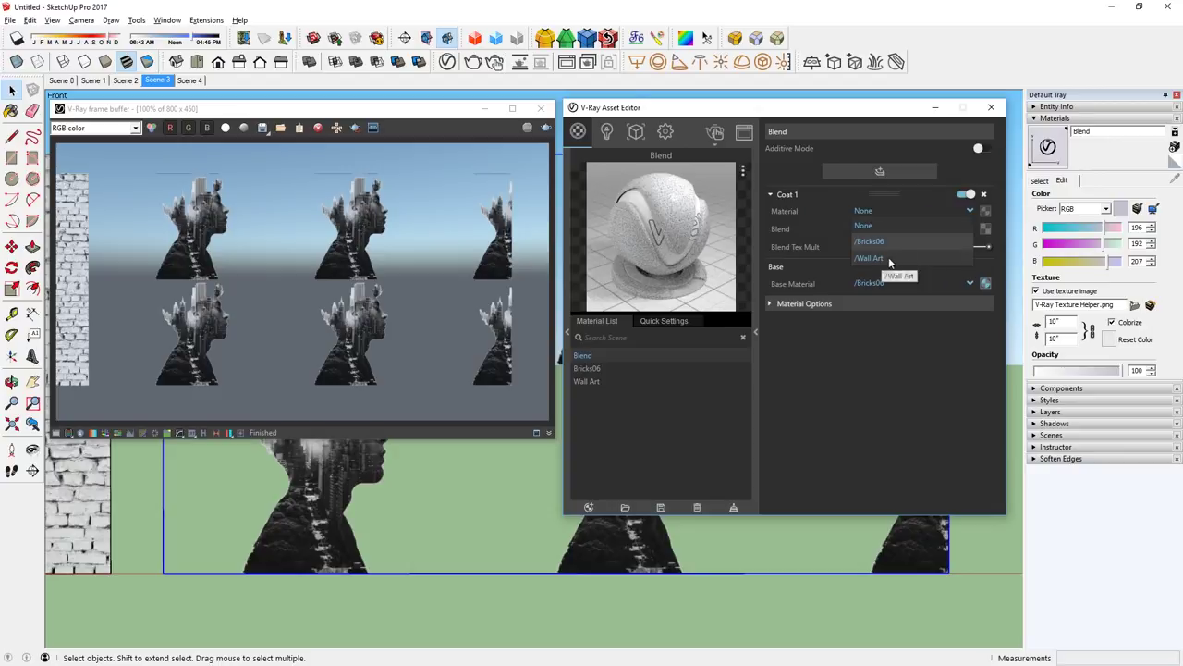
click(895, 256)
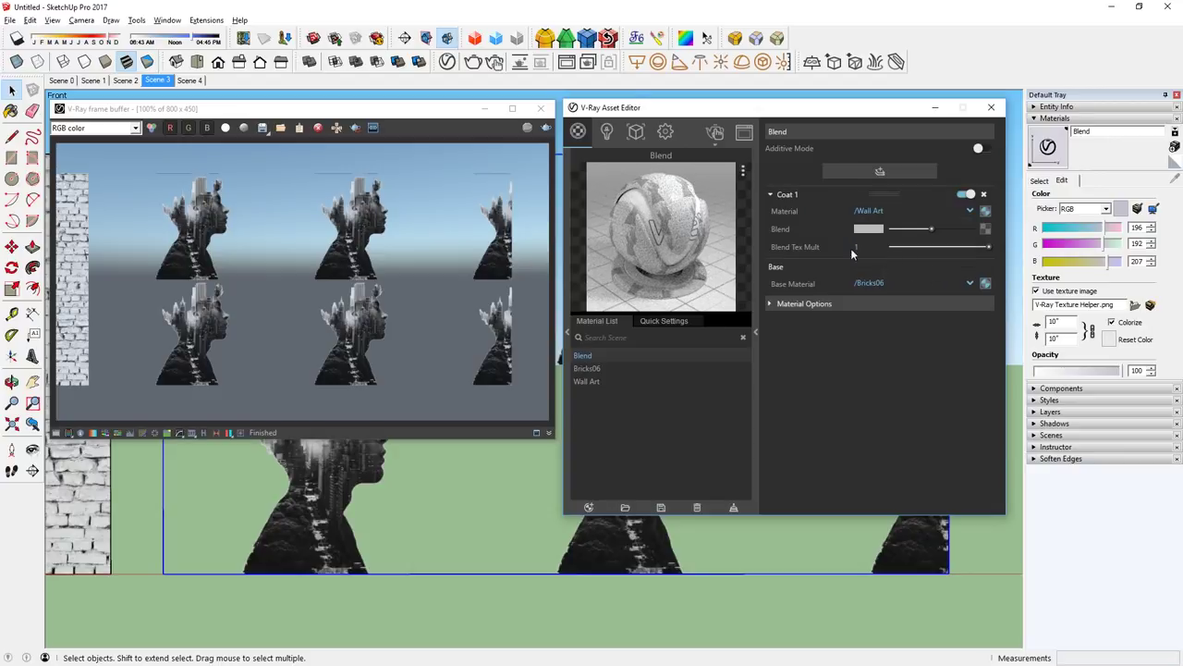
click(742, 170)
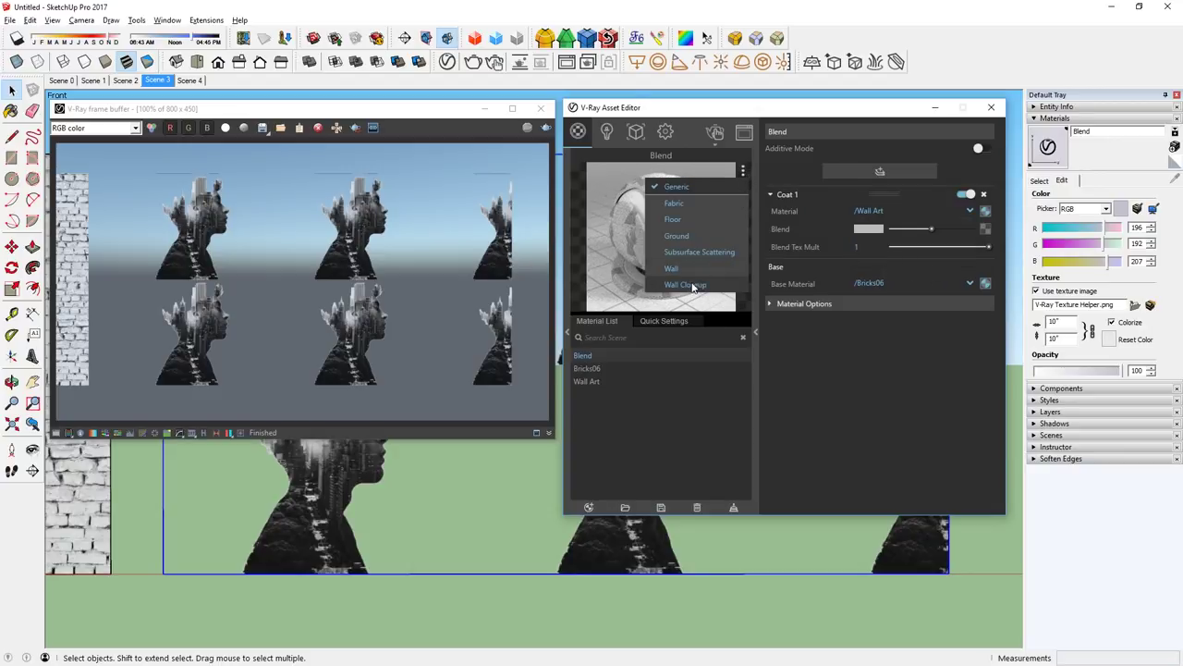
click(693, 286)
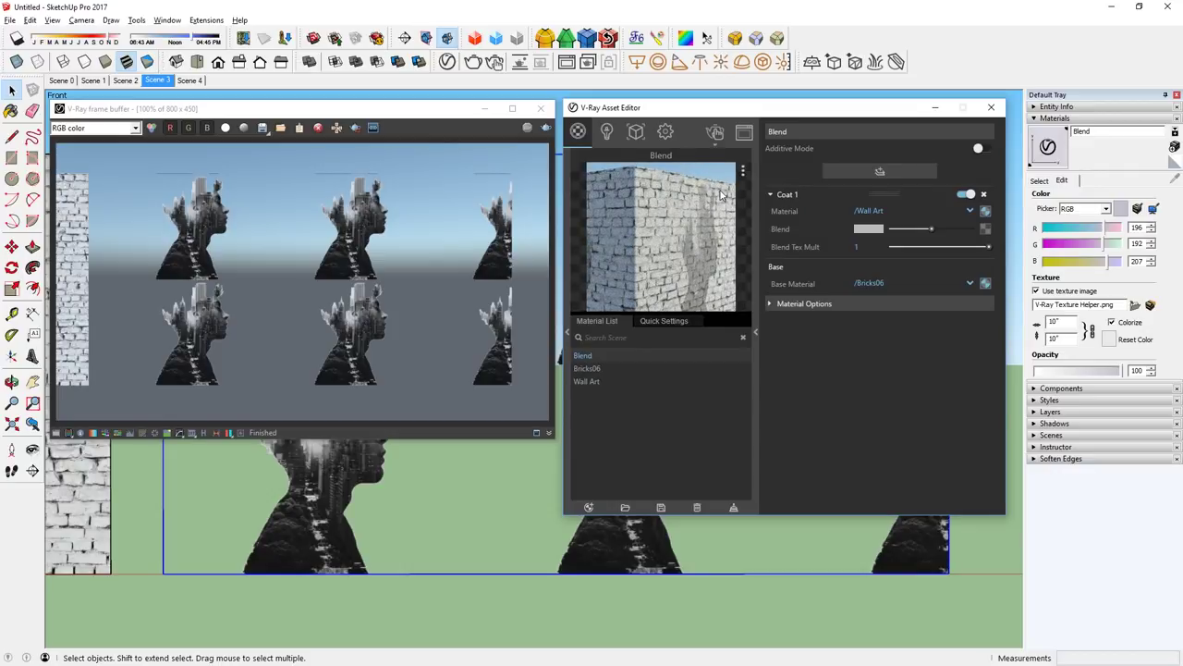
drag(930, 231, 977, 237)
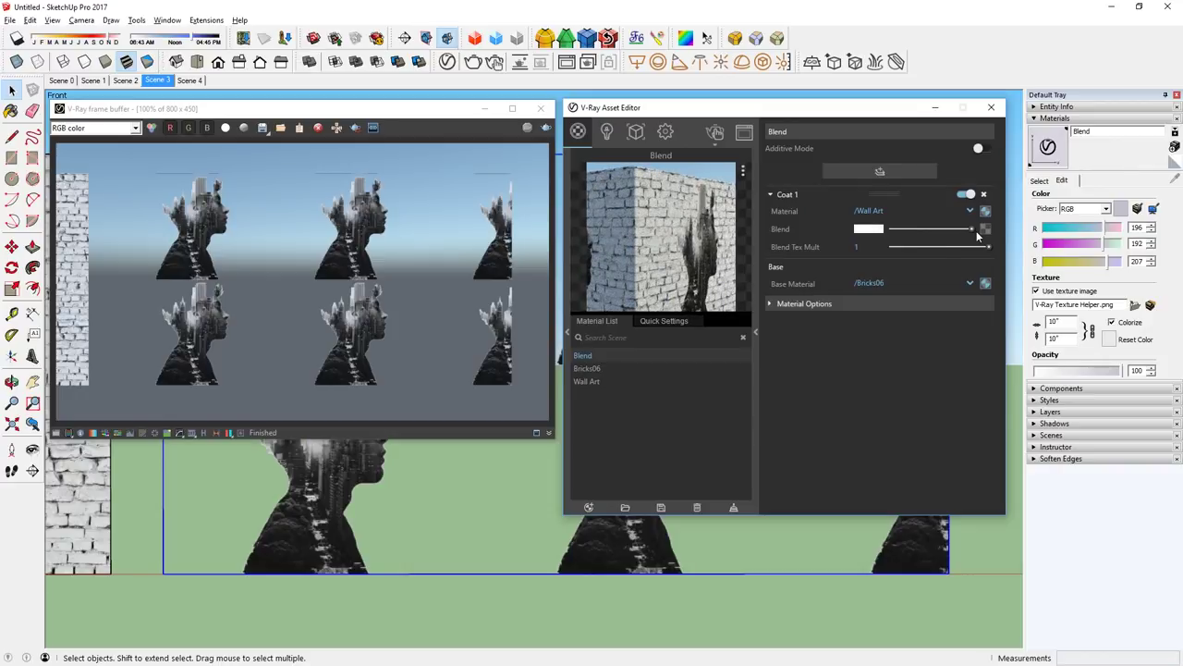
Step: Close the material editor and copy the brick wall to the right
click(541, 108)
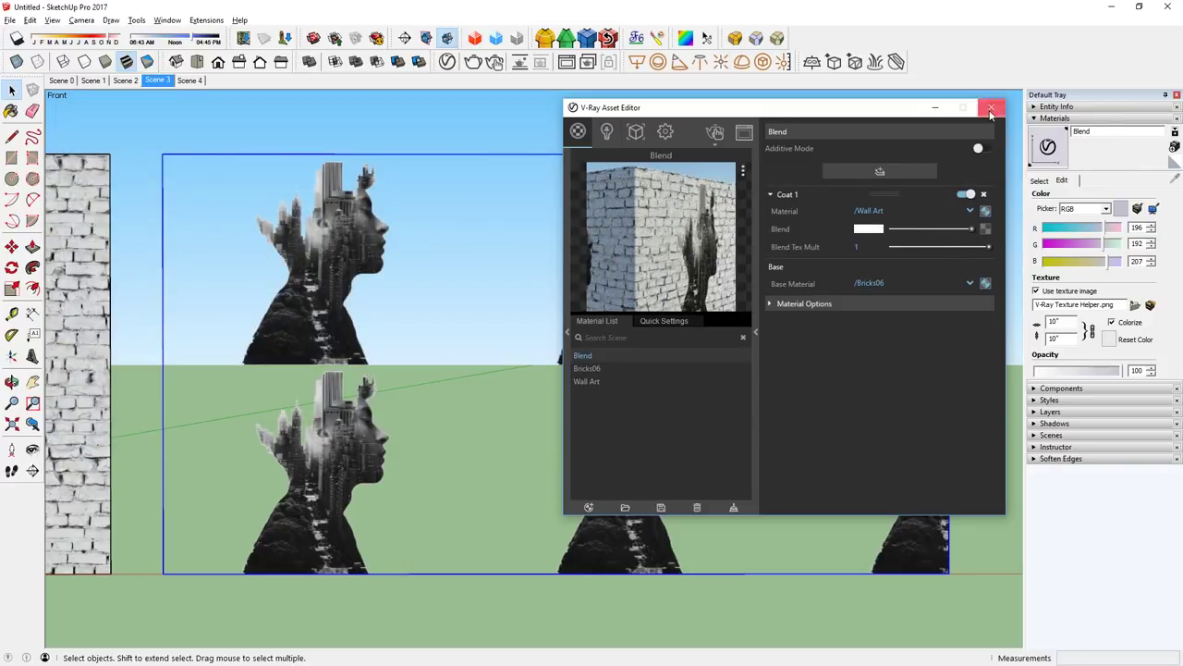
click(991, 107)
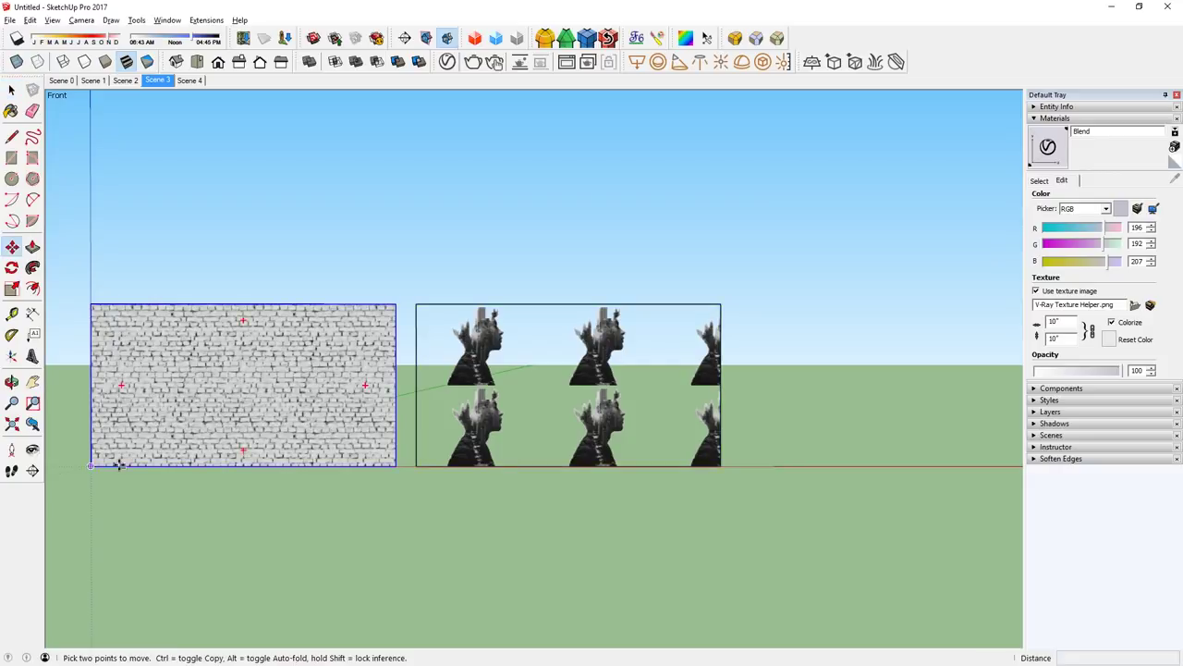
key(ctrl)
click(92, 465)
click(748, 465)
key(space)
Step: Paint the Scene 4 wall with Blend, render interactively, and set texture width to 6
click(190, 81)
key(b)
click(575, 305)
key(space)
click(495, 64)
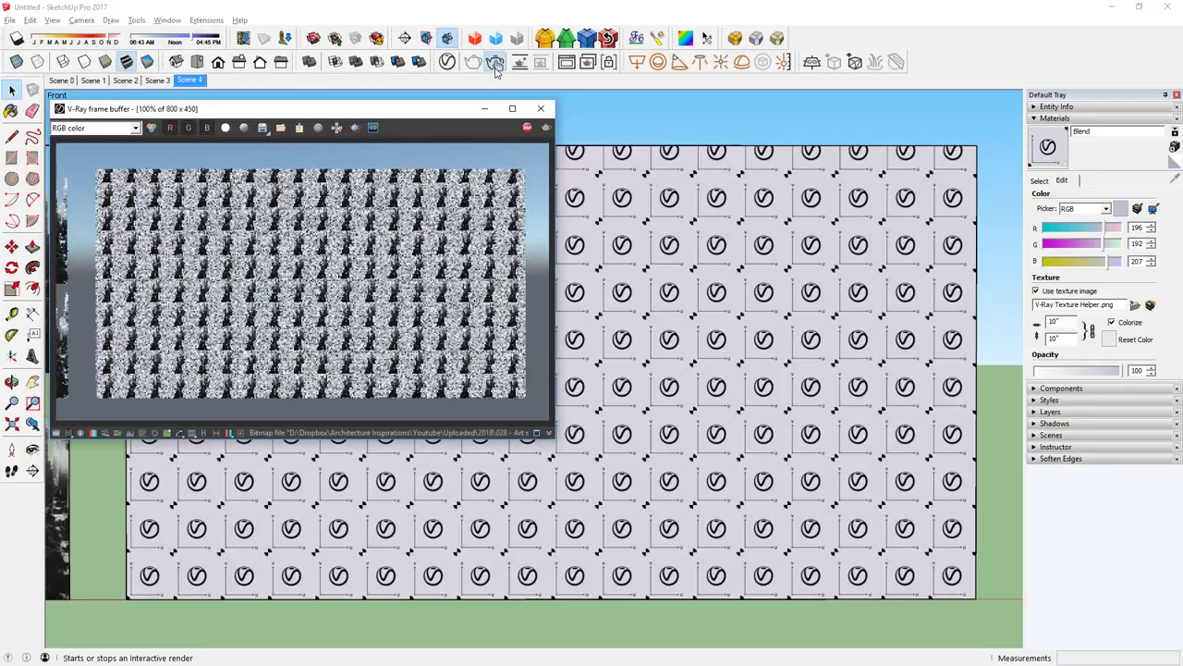
click(1072, 322)
text(6)
key(Return)
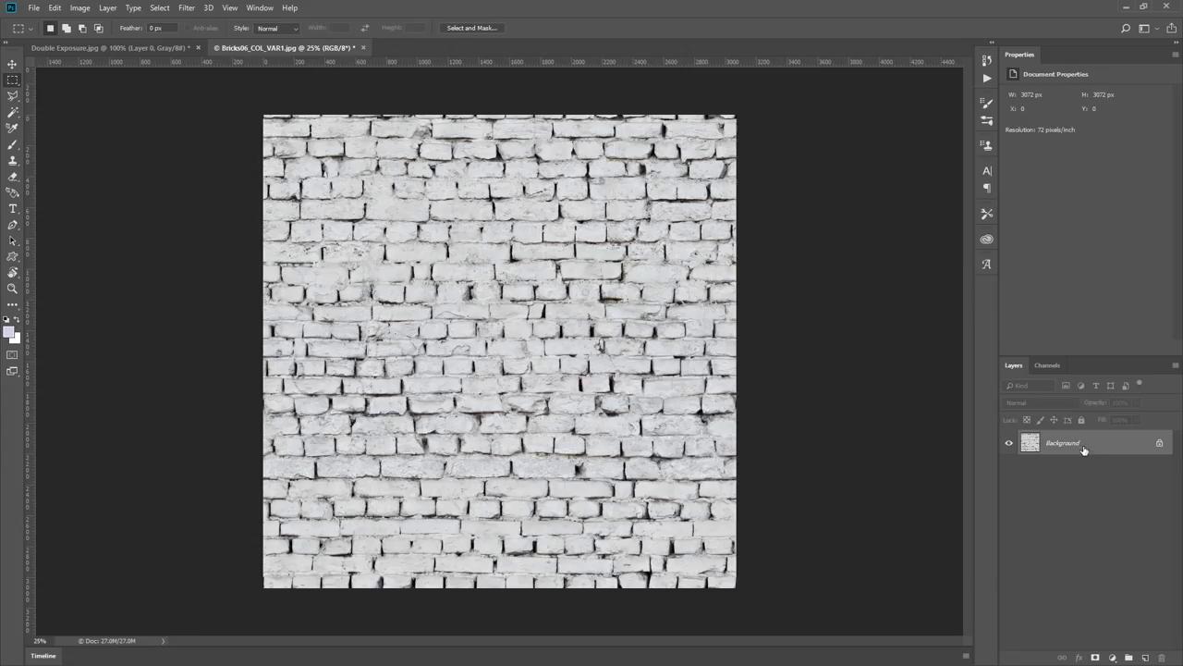
Step: Unlock the background as Layer 0, place and enlarge Wall Art over the bricks, and hide Layer 0
double_click(1083, 449)
key(Return)
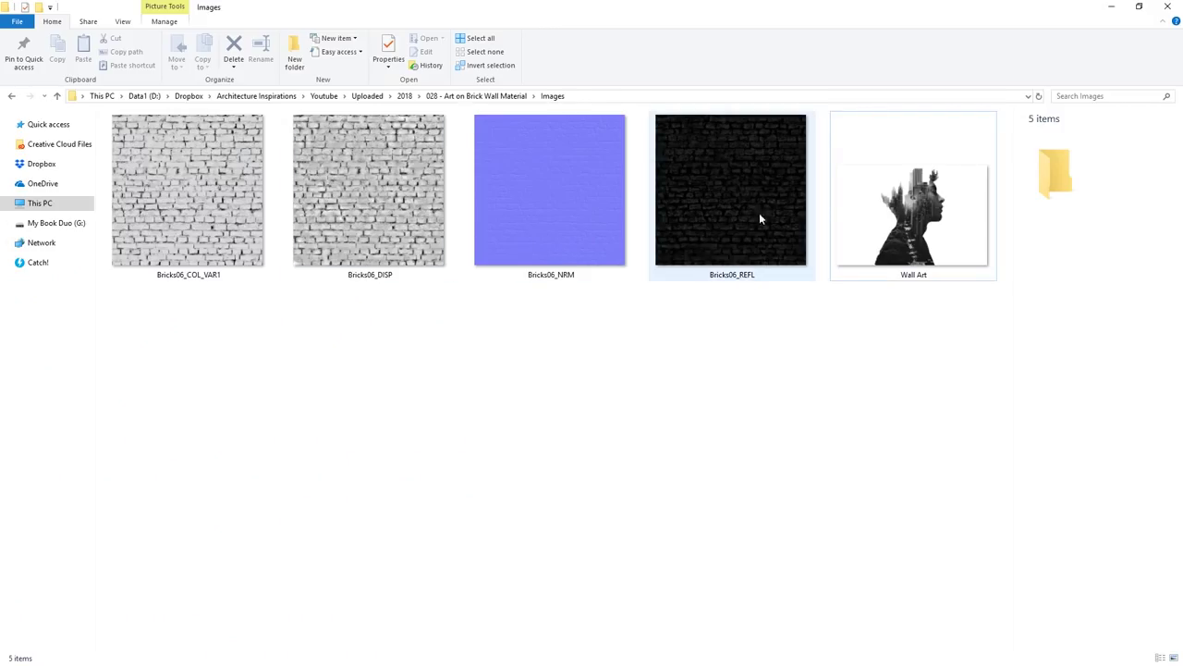
drag(914, 193, 747, 511)
key(Return)
key(m)
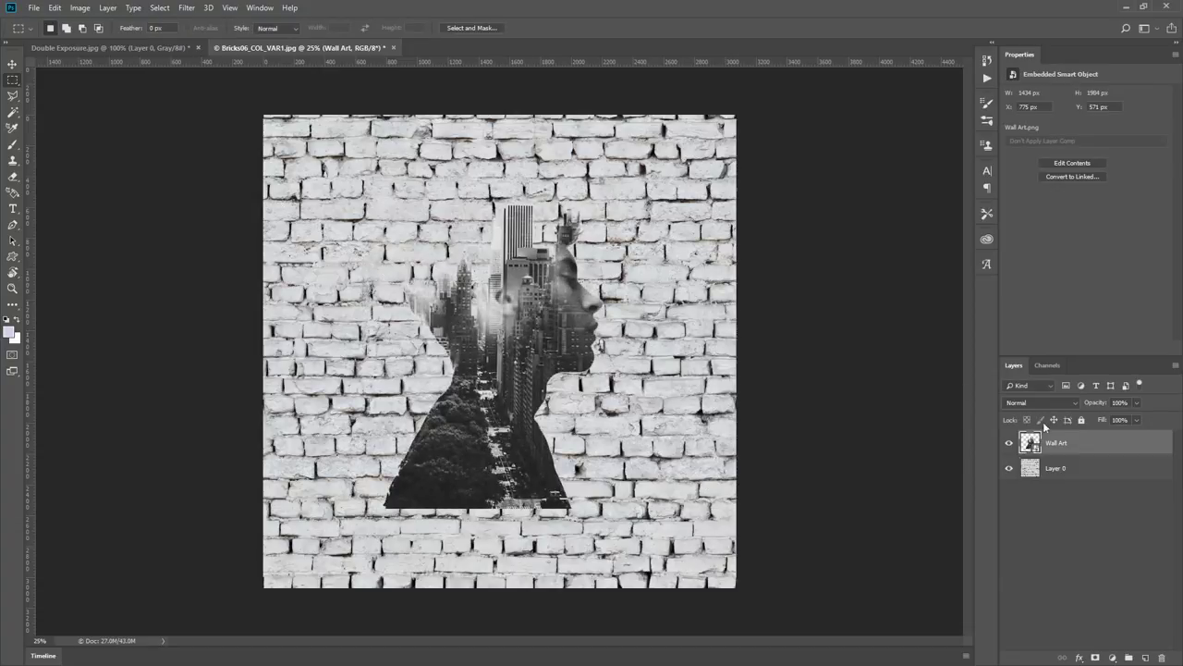
click(1009, 469)
Step: Save the image as PNG, replacing the existing Wall Art file
click(34, 7)
click(56, 145)
click(518, 439)
click(510, 618)
click(496, 258)
click(845, 551)
click(618, 338)
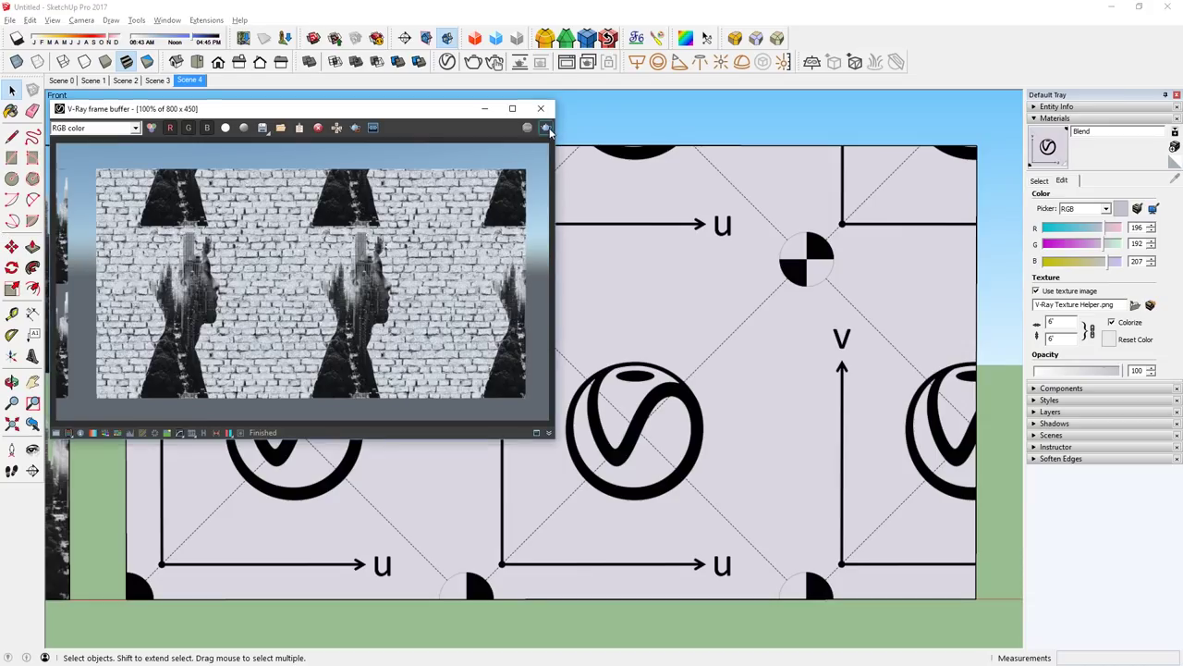
Step: Re-render the wall, close the frame buffer, and bring up the Blend texture's image chooser
click(549, 131)
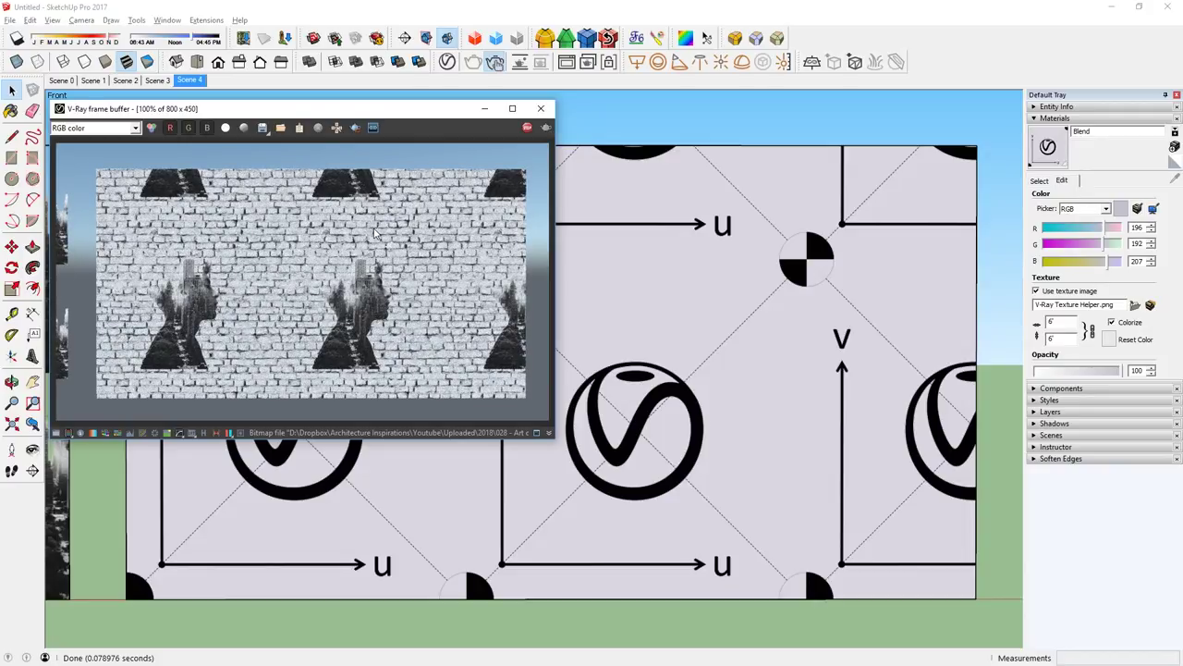
click(542, 109)
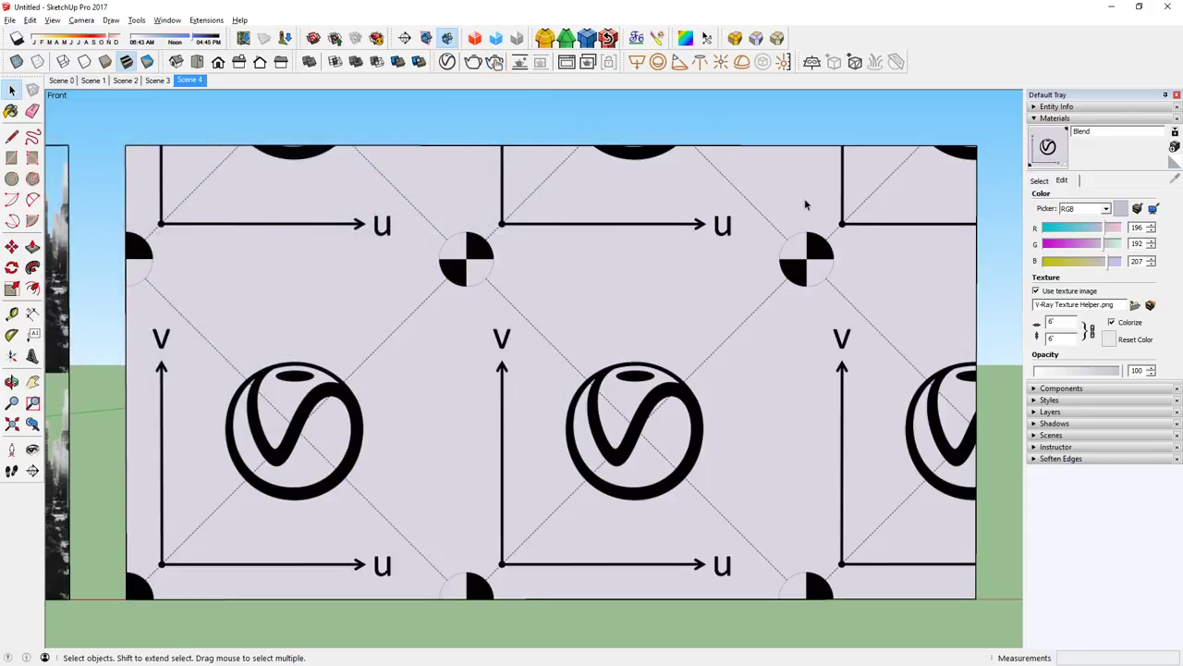
click(597, 249)
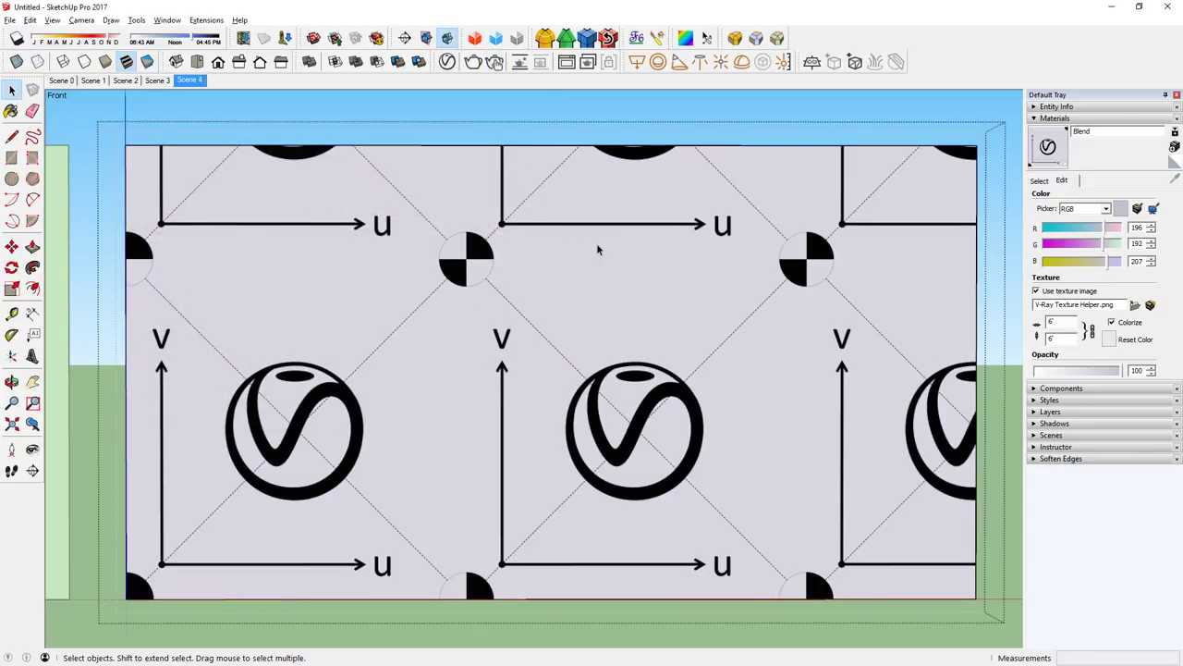
click(611, 123)
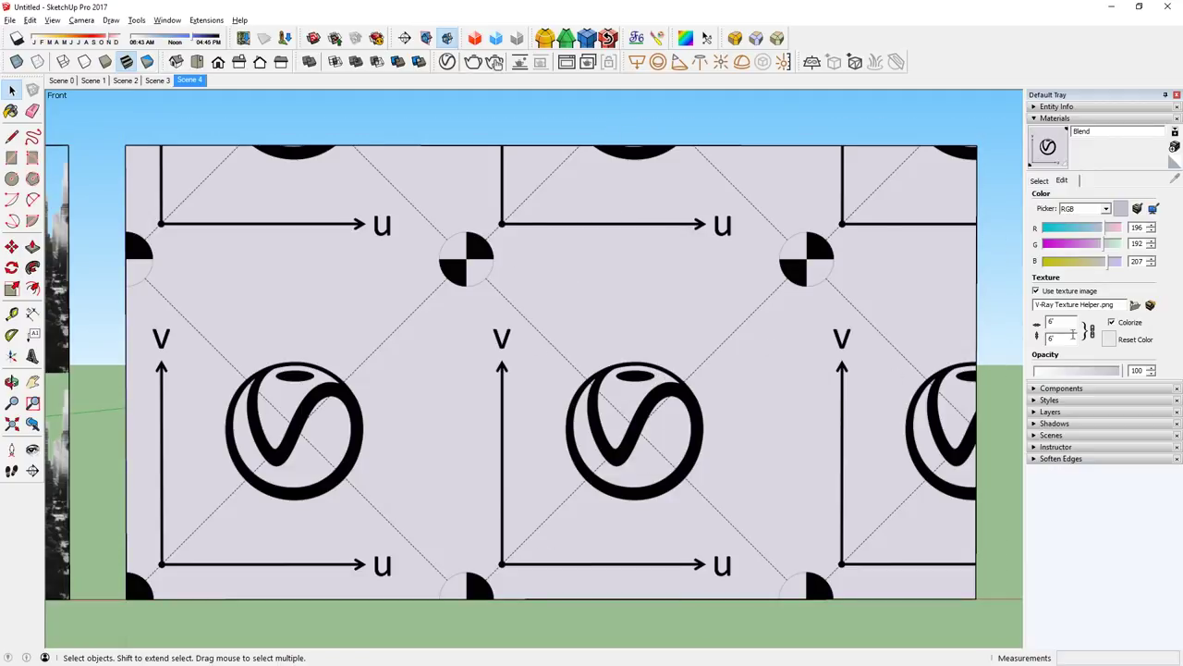
click(1118, 305)
Step: Load Wall Art as the Blend texture, shift it up-left on the wall face, and render
click(1135, 305)
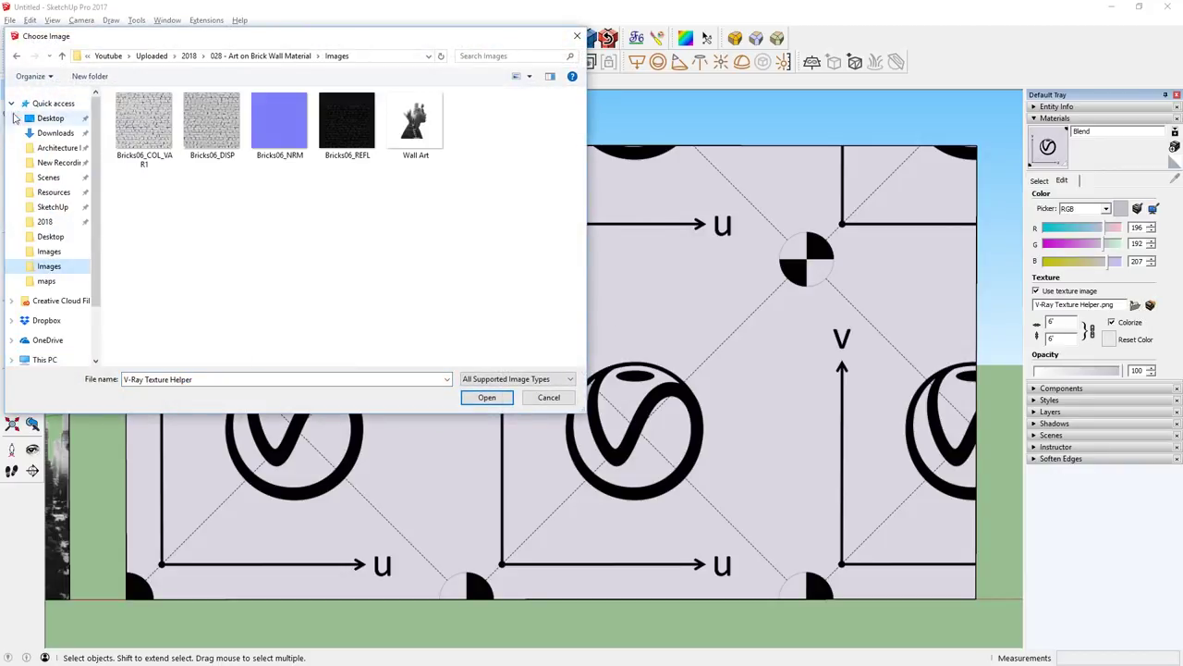
double_click(414, 123)
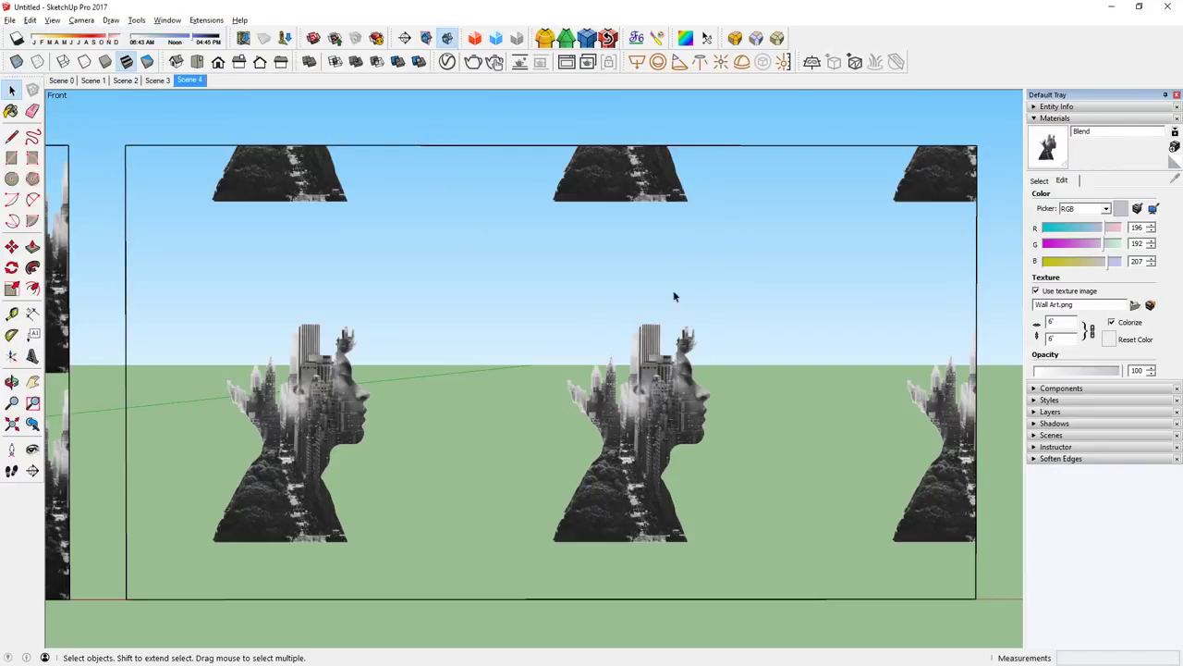
double_click(587, 259)
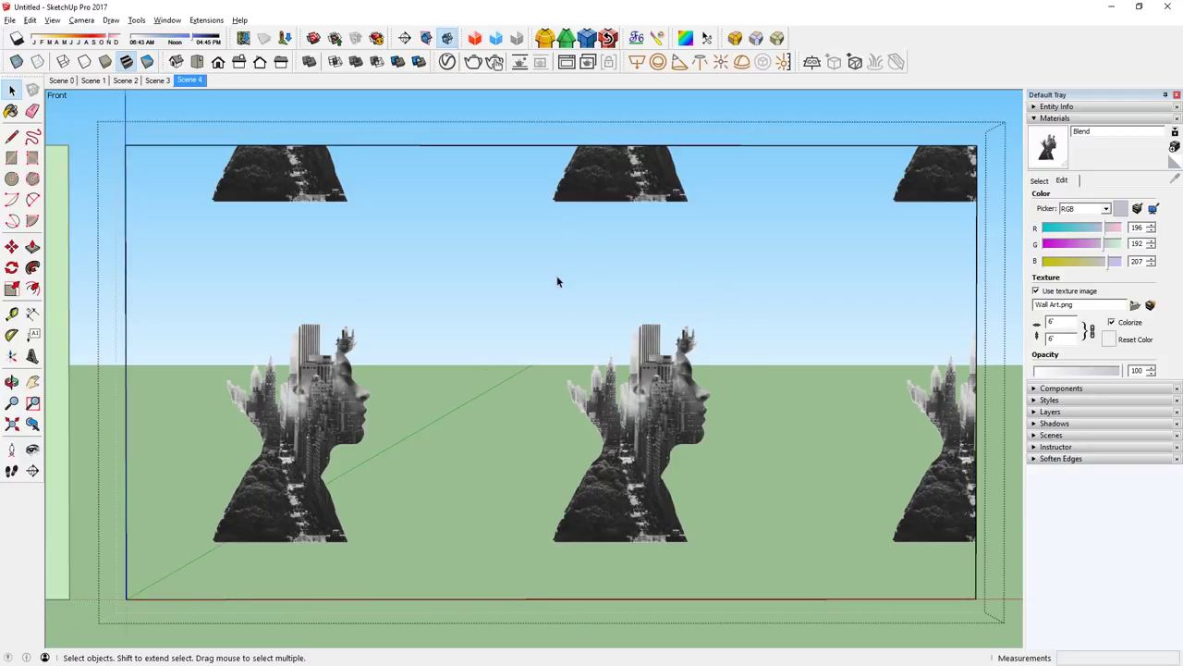
right_click(531, 296)
mouse_move(566, 453)
click(675, 454)
drag(634, 382, 620, 357)
key(Return)
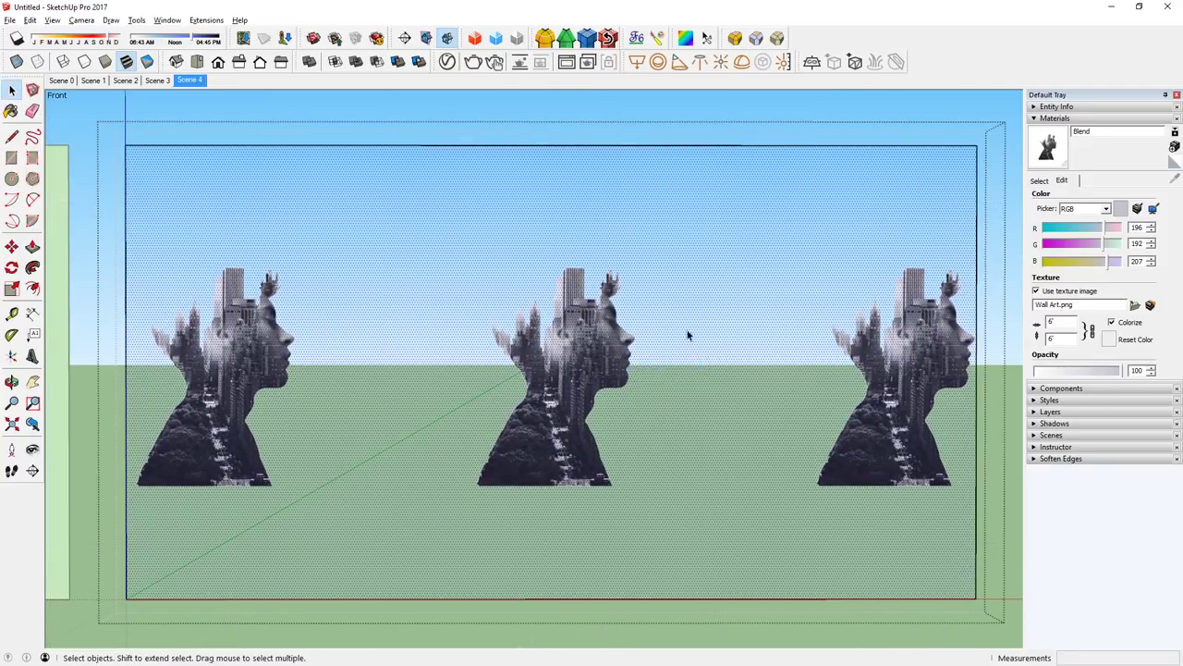
click(782, 130)
click(495, 63)
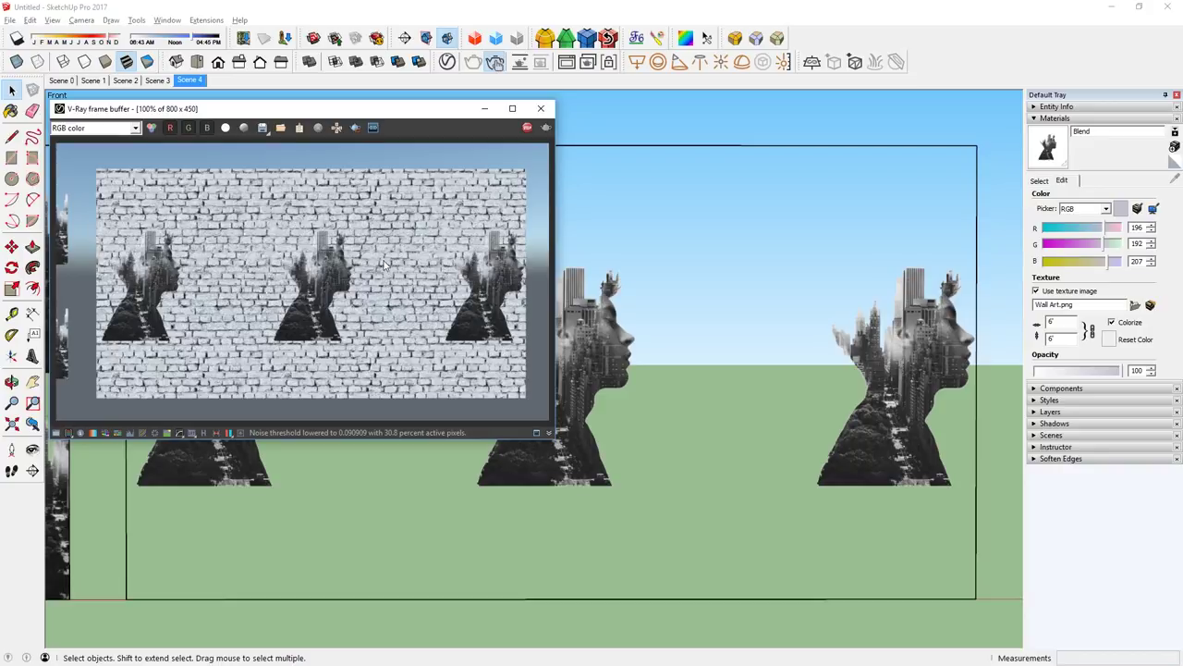
Step: Draw a rectangle on the wall group around the central portrait
click(541, 108)
click(508, 207)
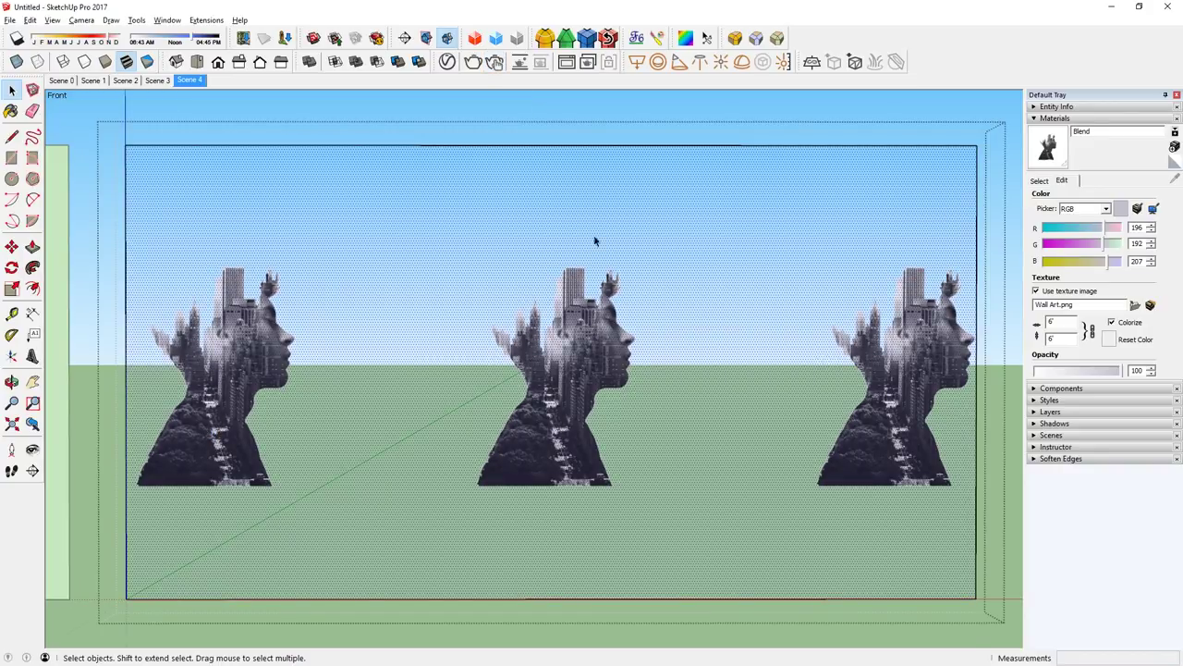
key(r)
click(385, 188)
click(733, 562)
key(space)
Step: Paint the outer wall face with Bricks06 from the V-Ray Asset Editor
click(313, 38)
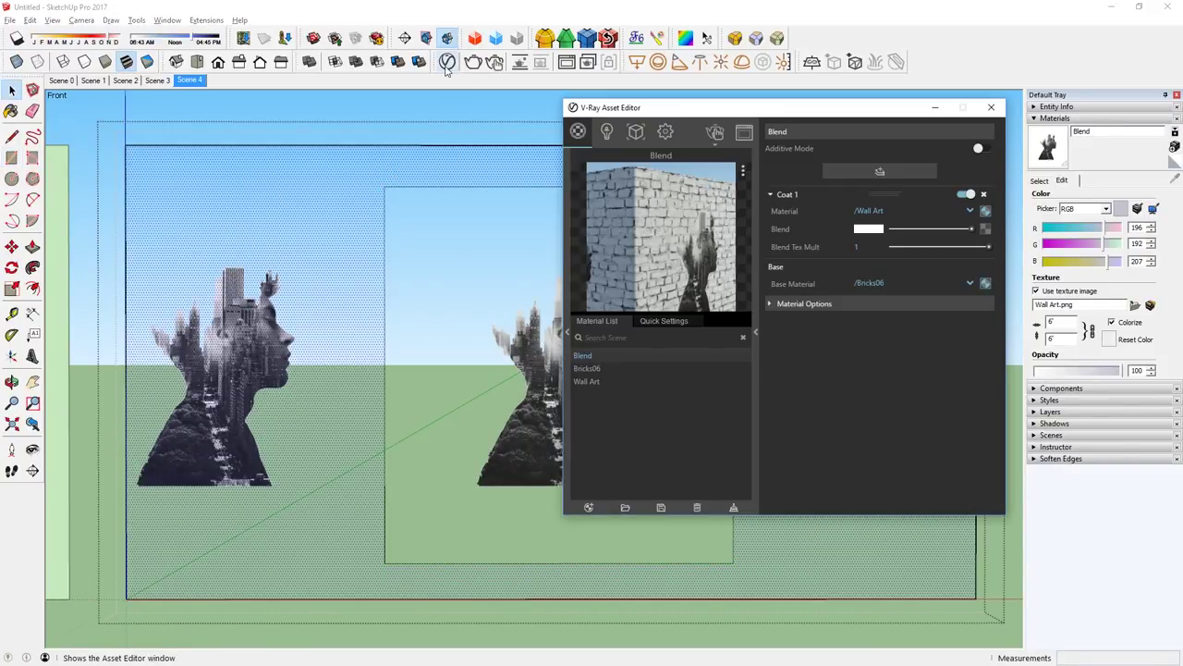
click(599, 368)
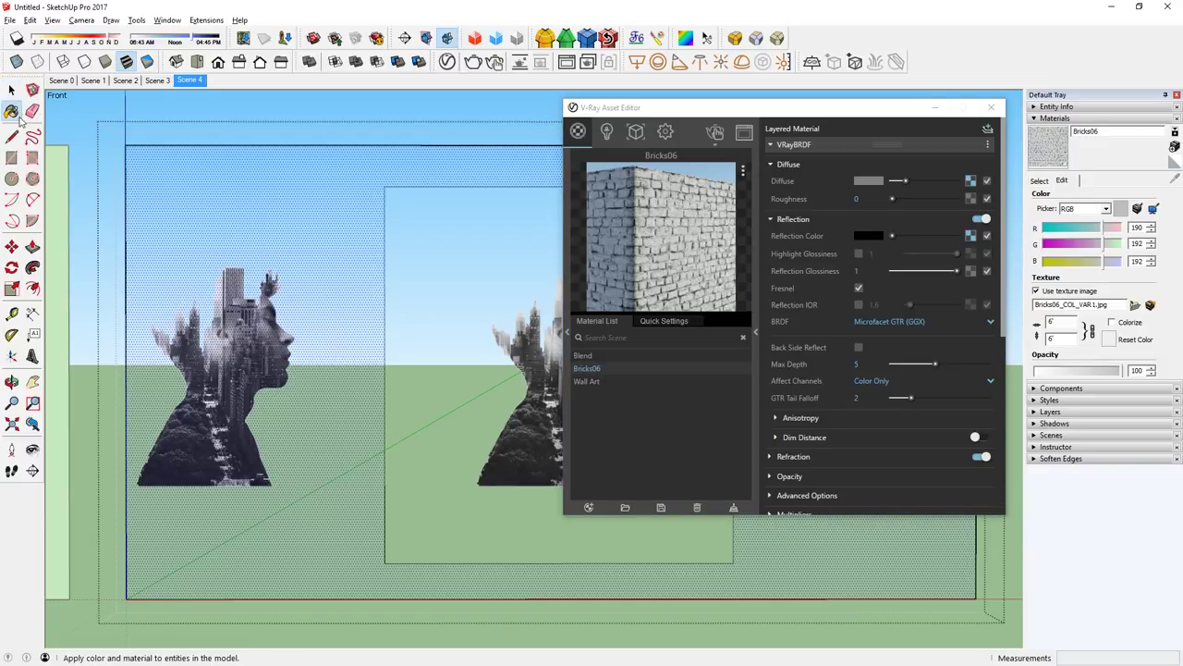
key(b)
click(296, 252)
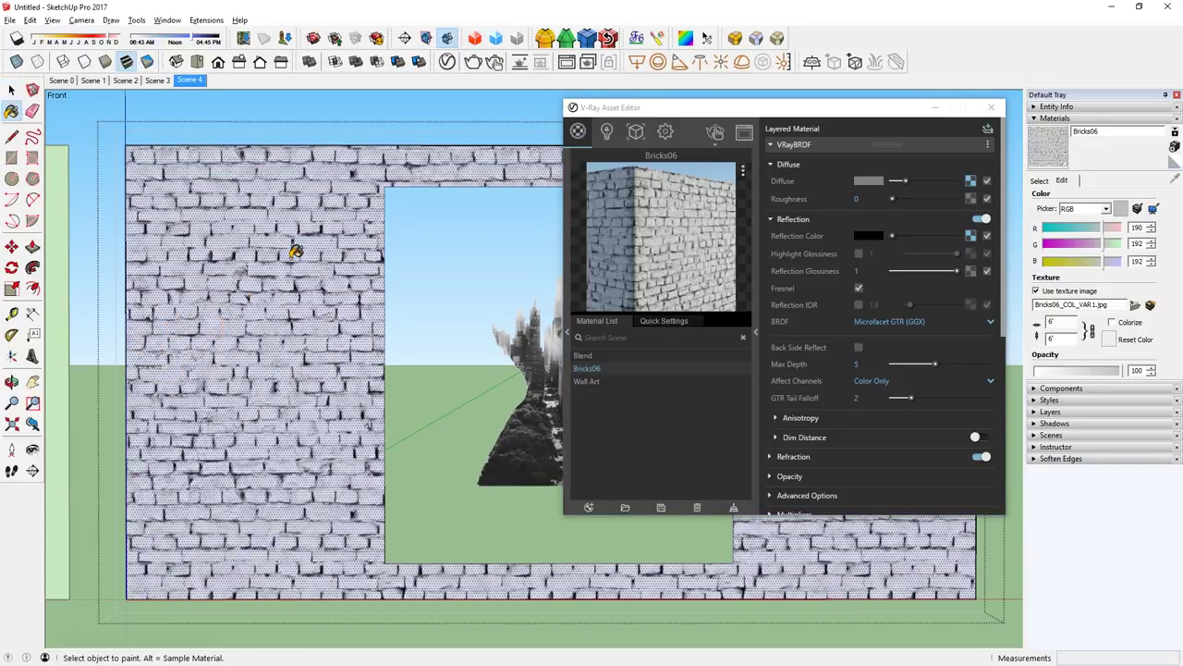
key(space)
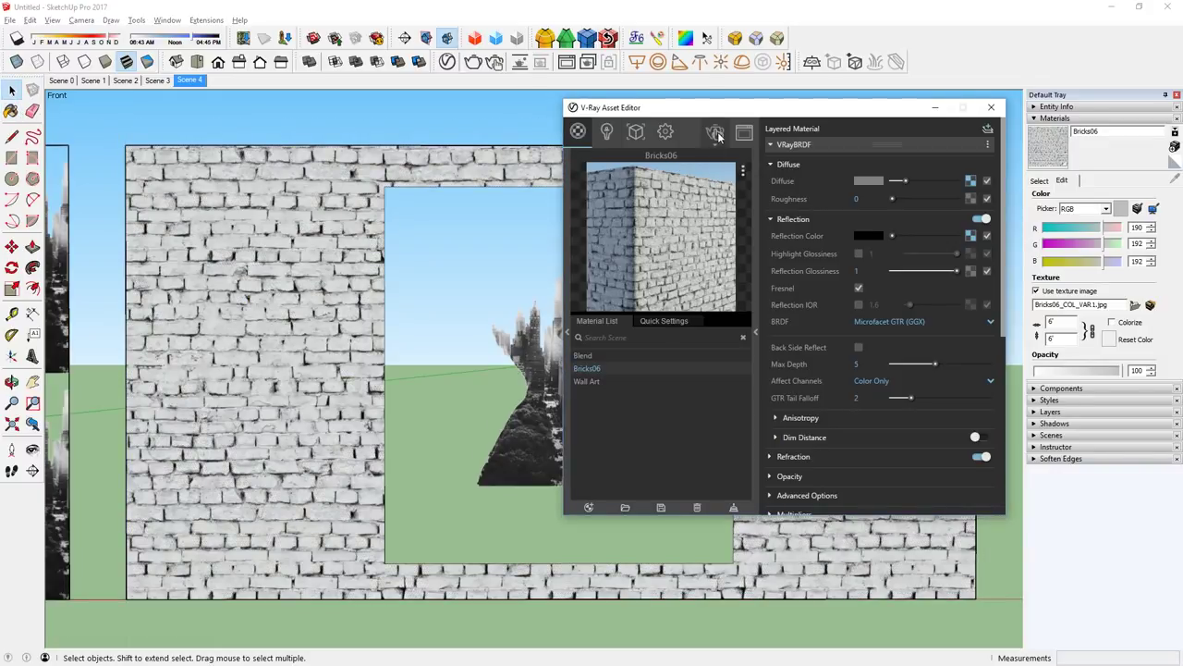
Step: Render interactively, then close the frame buffer and undo closing the group
click(717, 135)
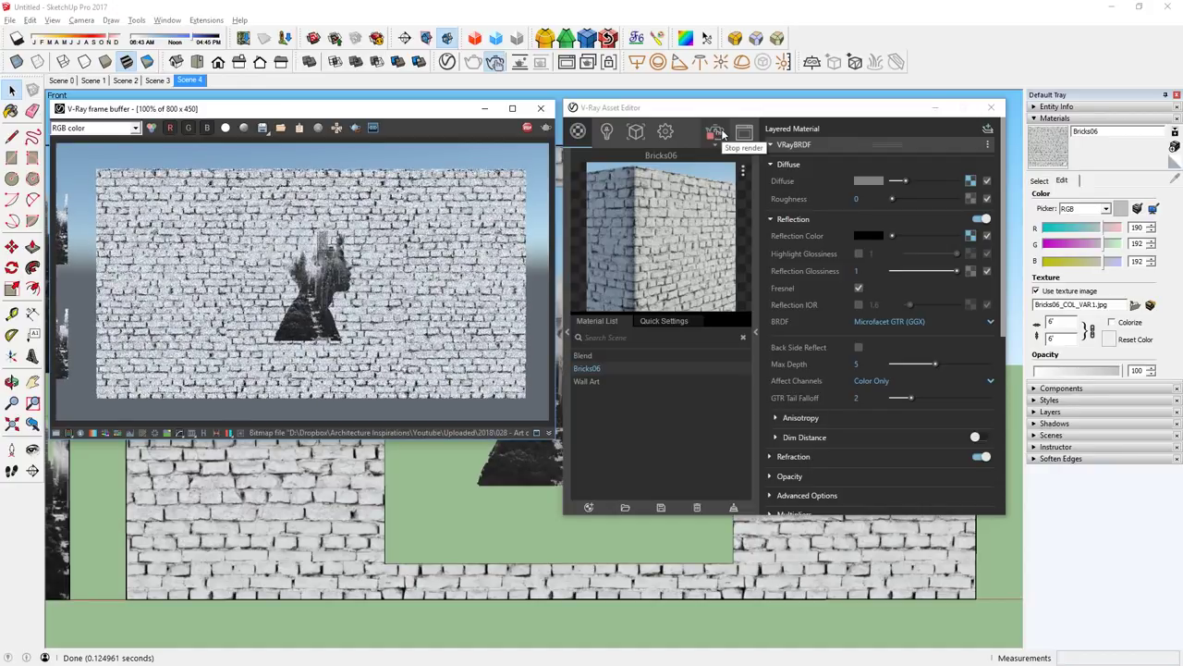
scroll(385, 583, up, 5)
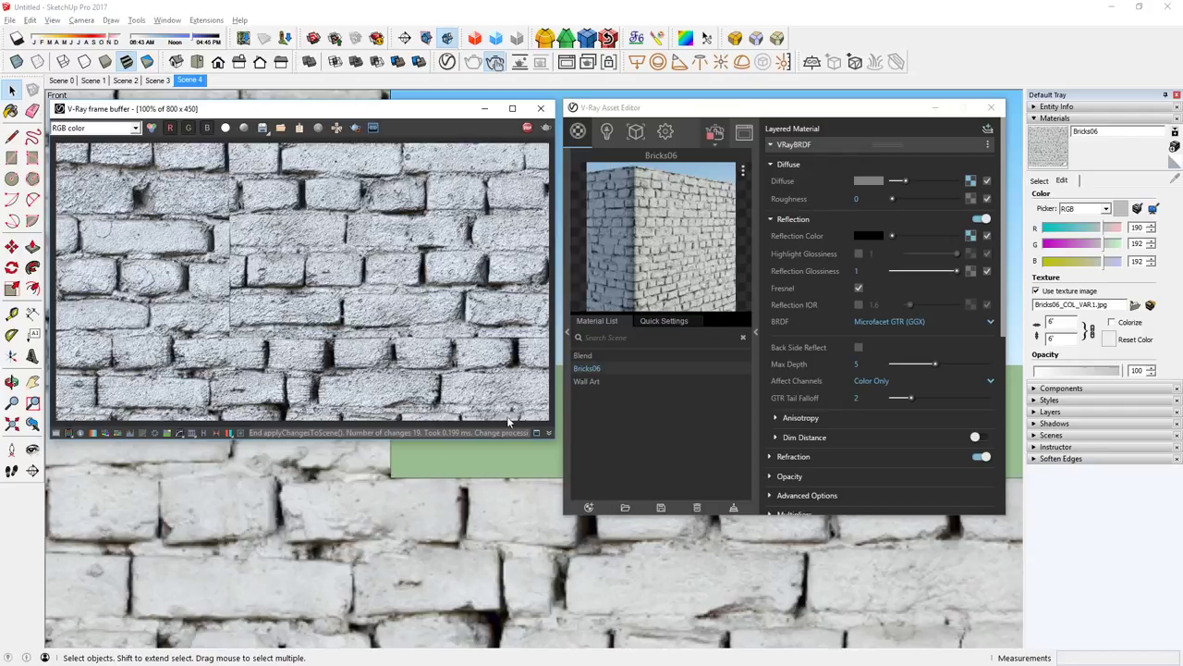
click(542, 109)
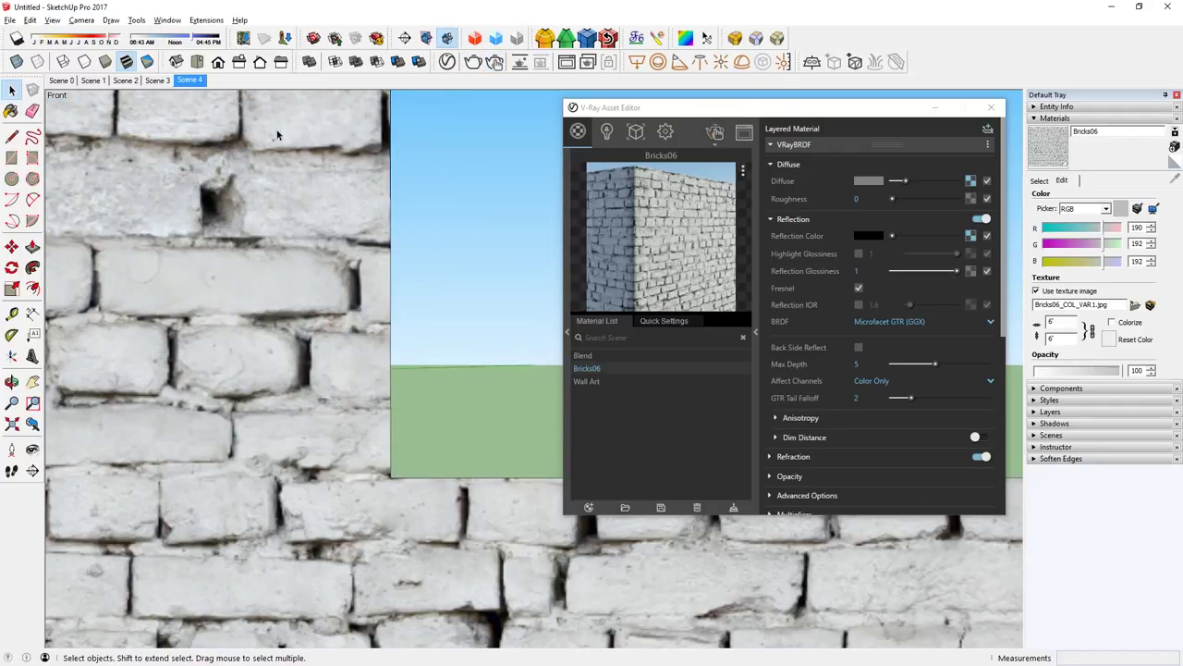
click(53, 19)
click(42, 35)
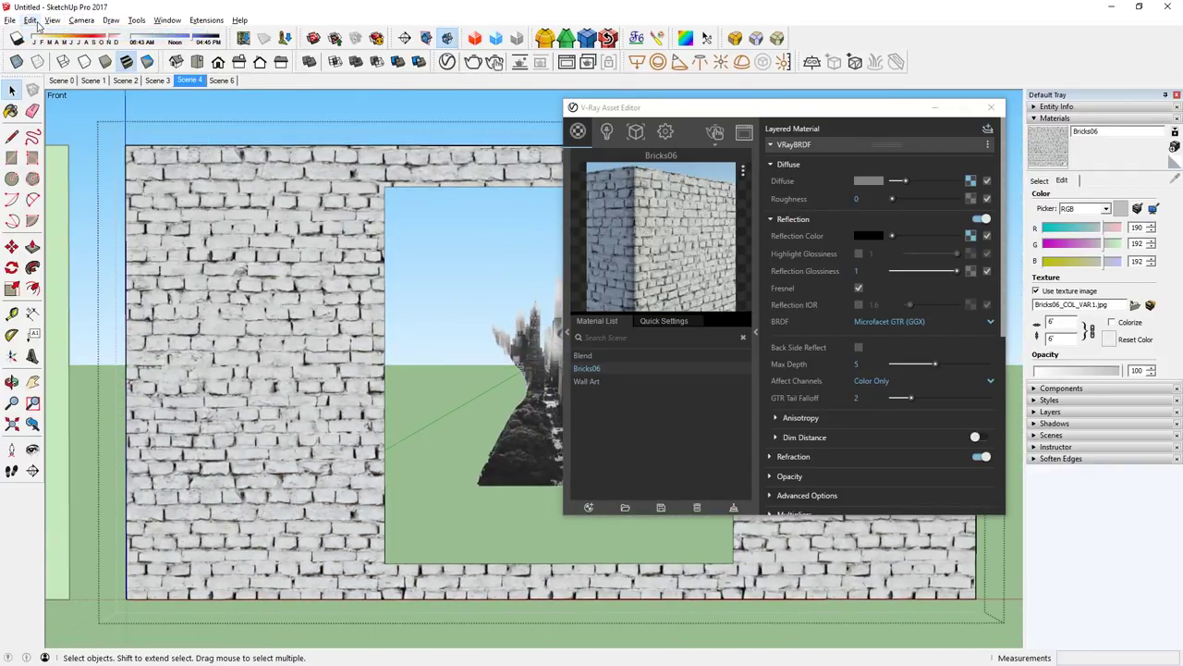
Step: Undo the brick painting and apply Bricks06 to the selected wall face
click(29, 19)
click(41, 35)
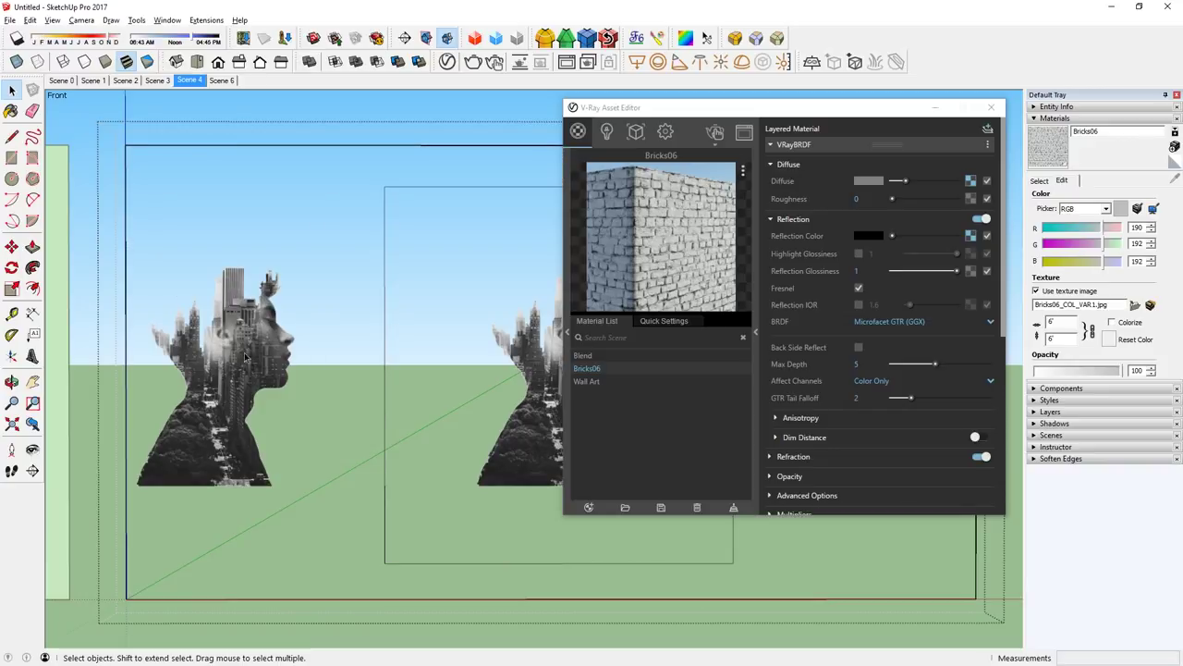
click(267, 284)
key(b)
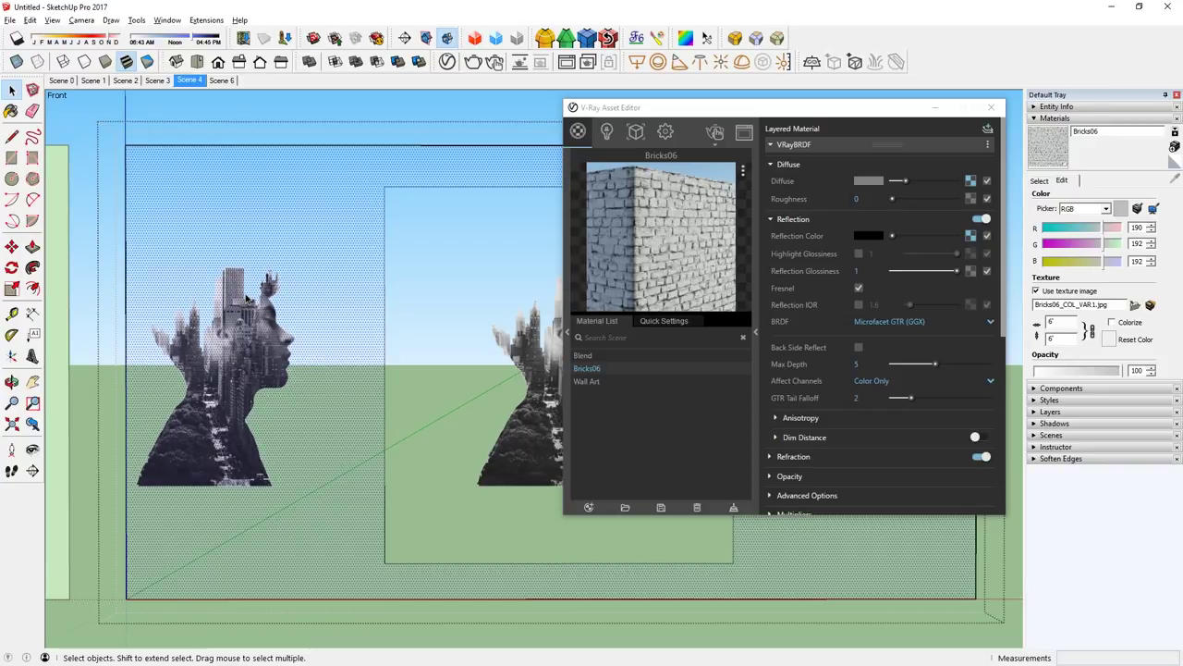
right_click(612, 369)
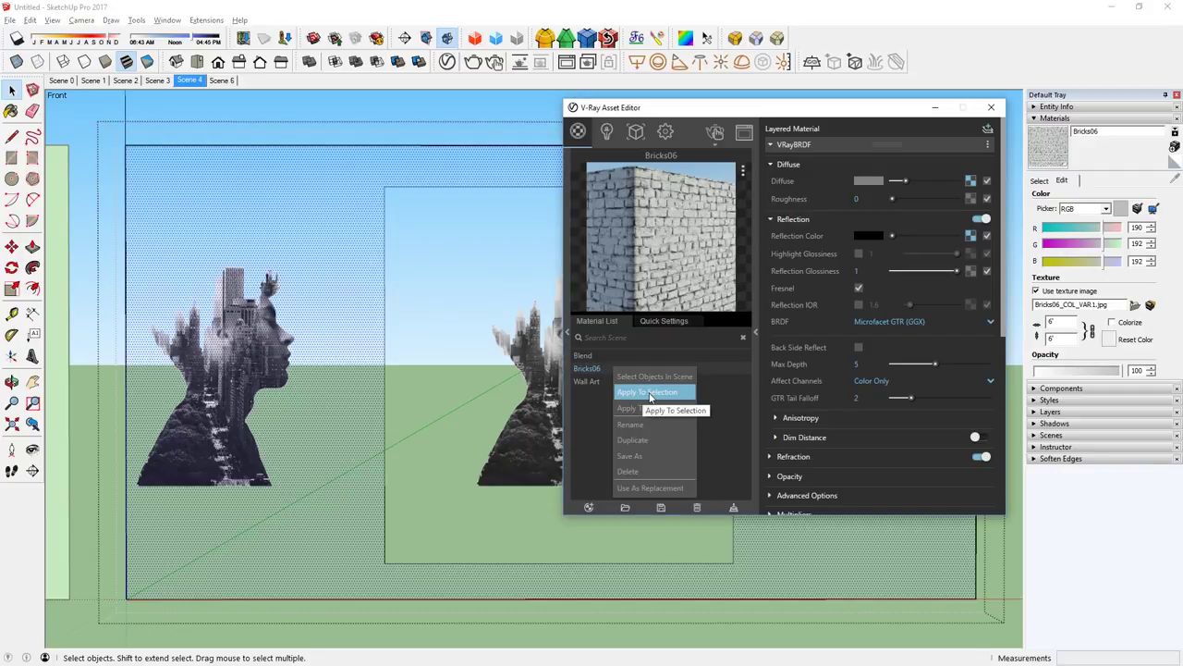
click(649, 393)
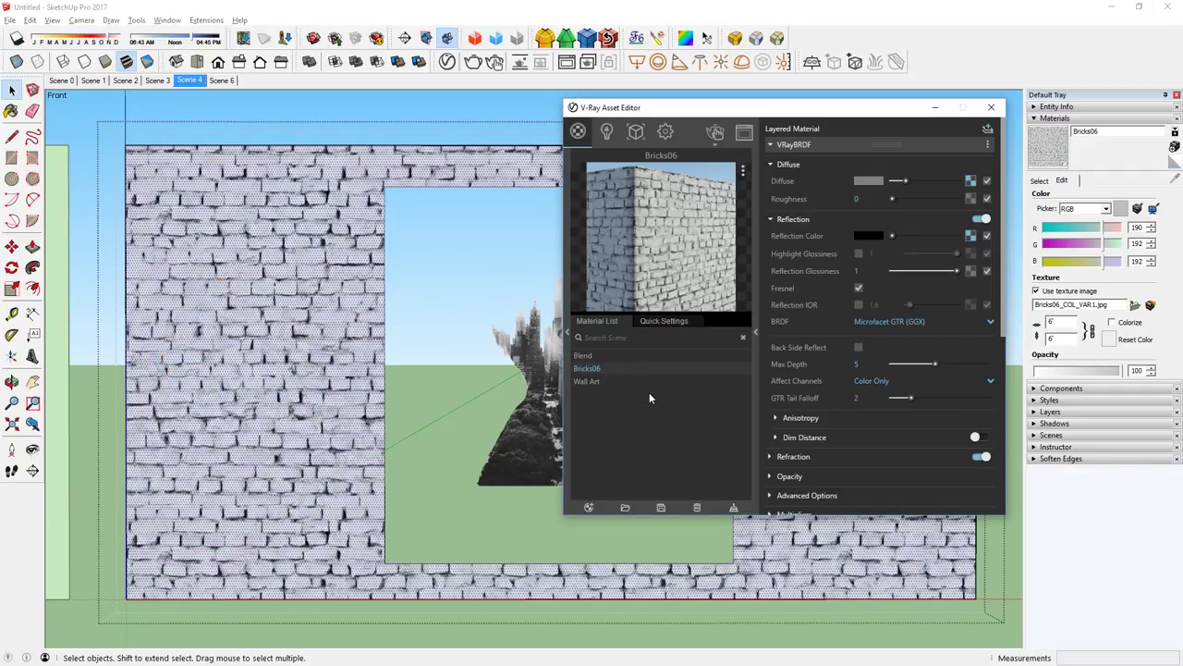
Step: Render the Scene 6 close-up interactively
click(225, 81)
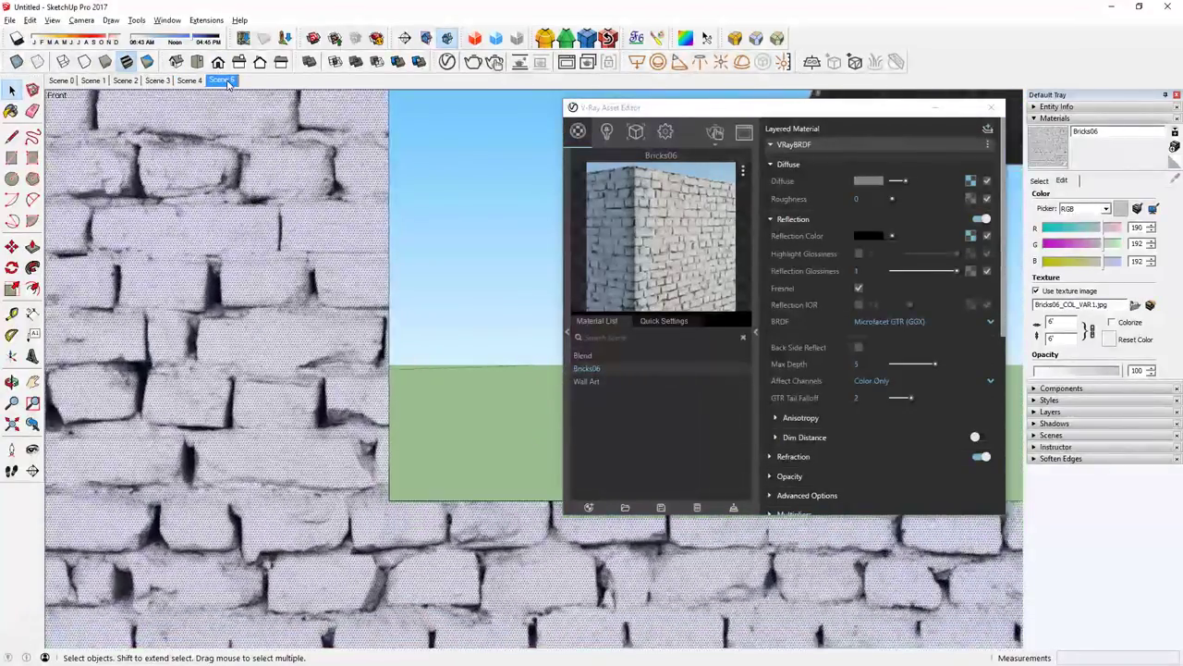
click(494, 63)
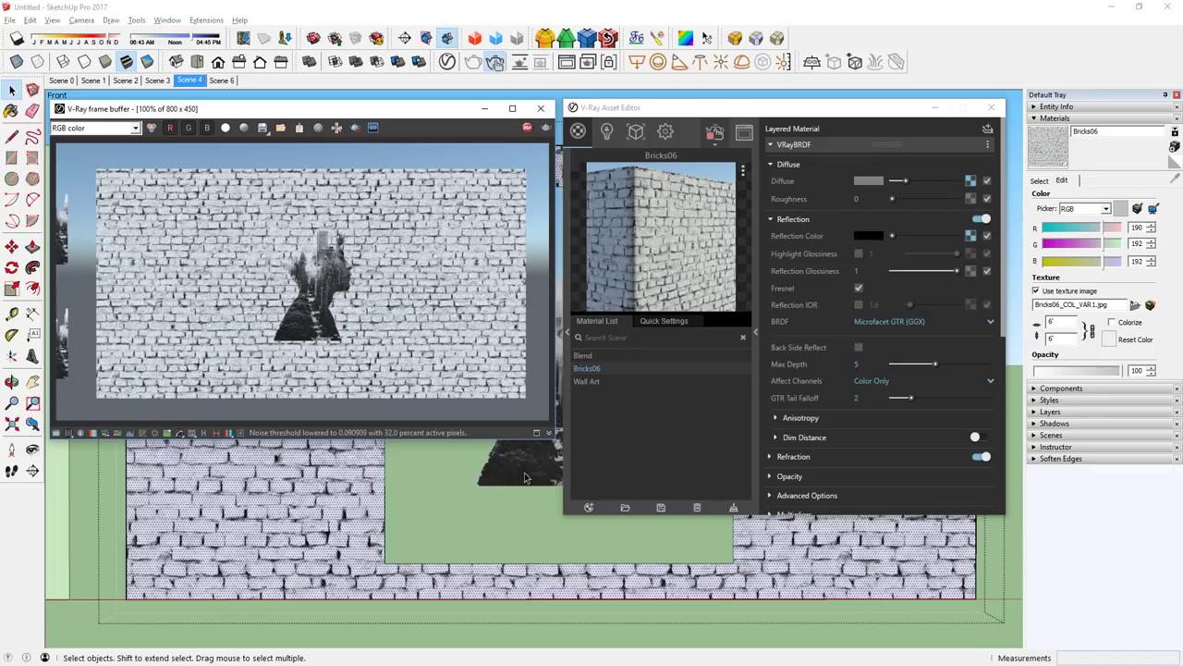
scroll(524, 477, up, 5)
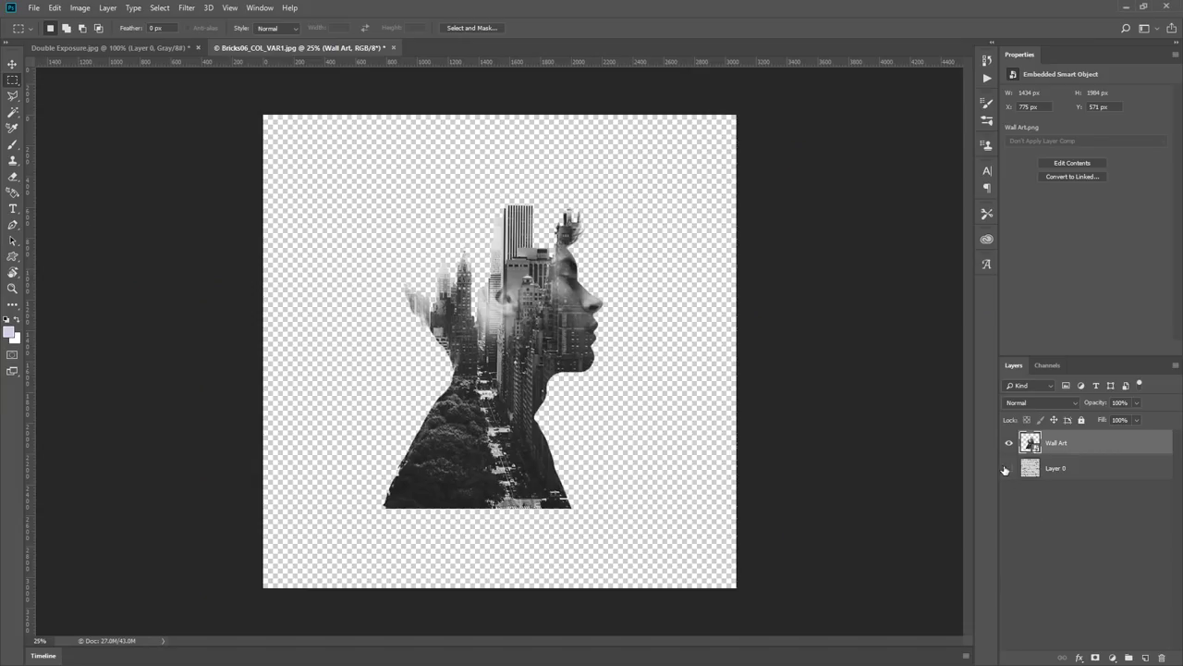
Step: Move the Wall Art silhouette higher over the brick layer, then hide Layer 0
click(1009, 469)
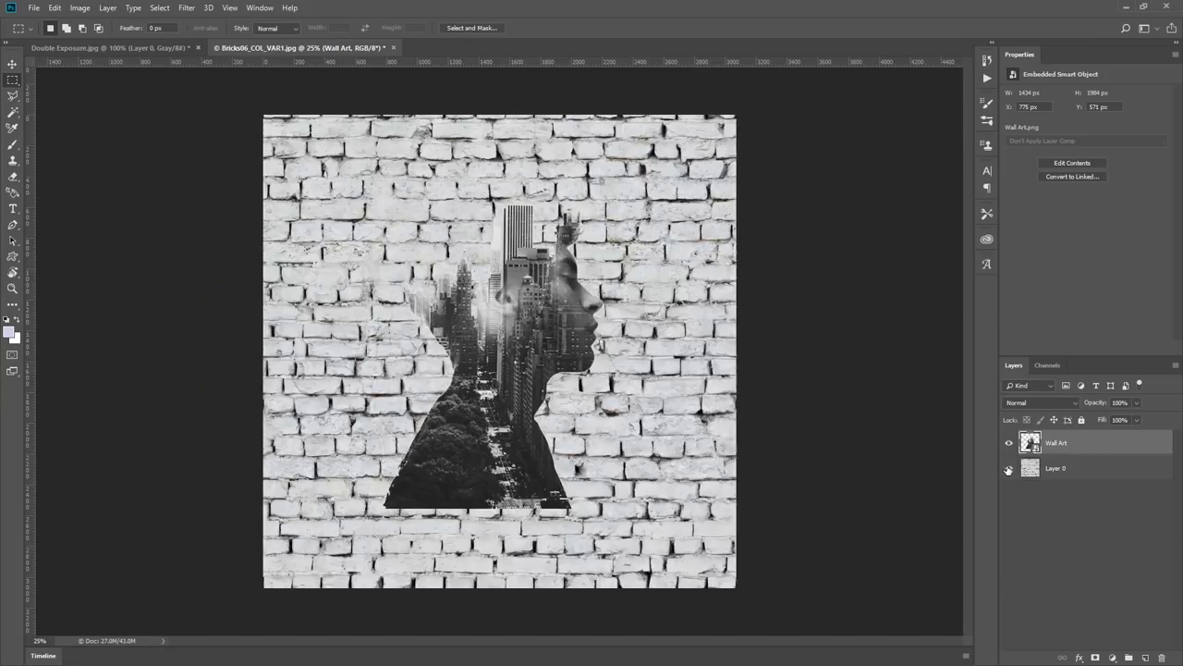
key(v)
drag(497, 504, 498, 479)
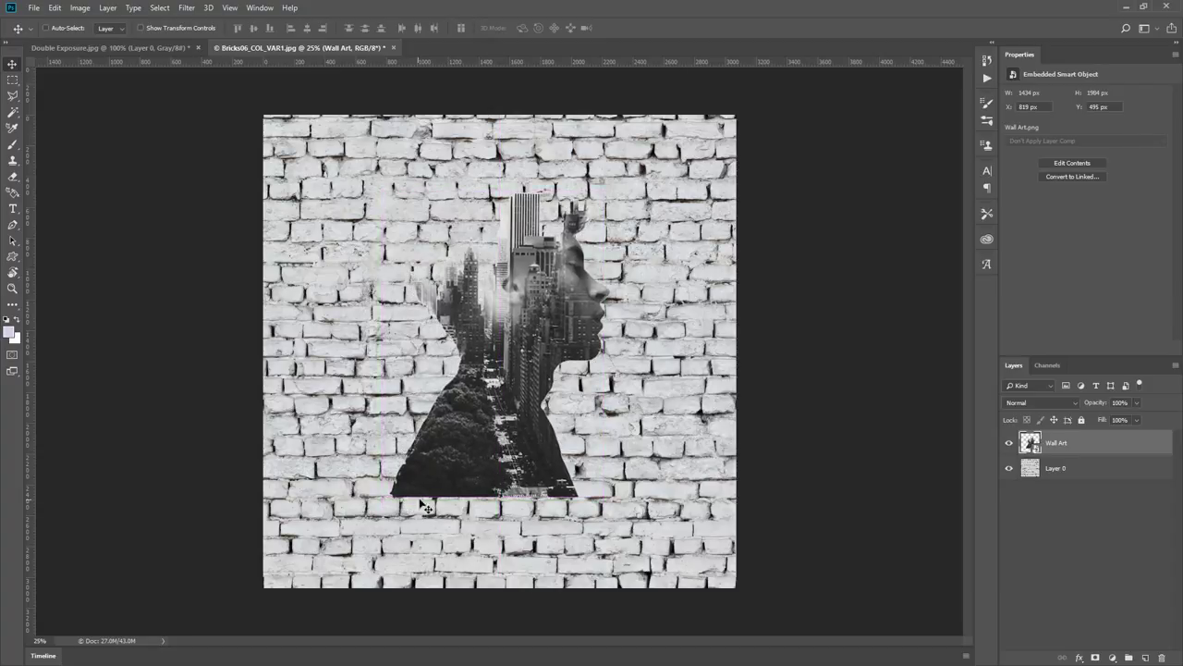
click(1010, 469)
Step: Save the wall art image as a PNG
click(33, 8)
click(42, 148)
click(502, 439)
click(502, 622)
key(Return)
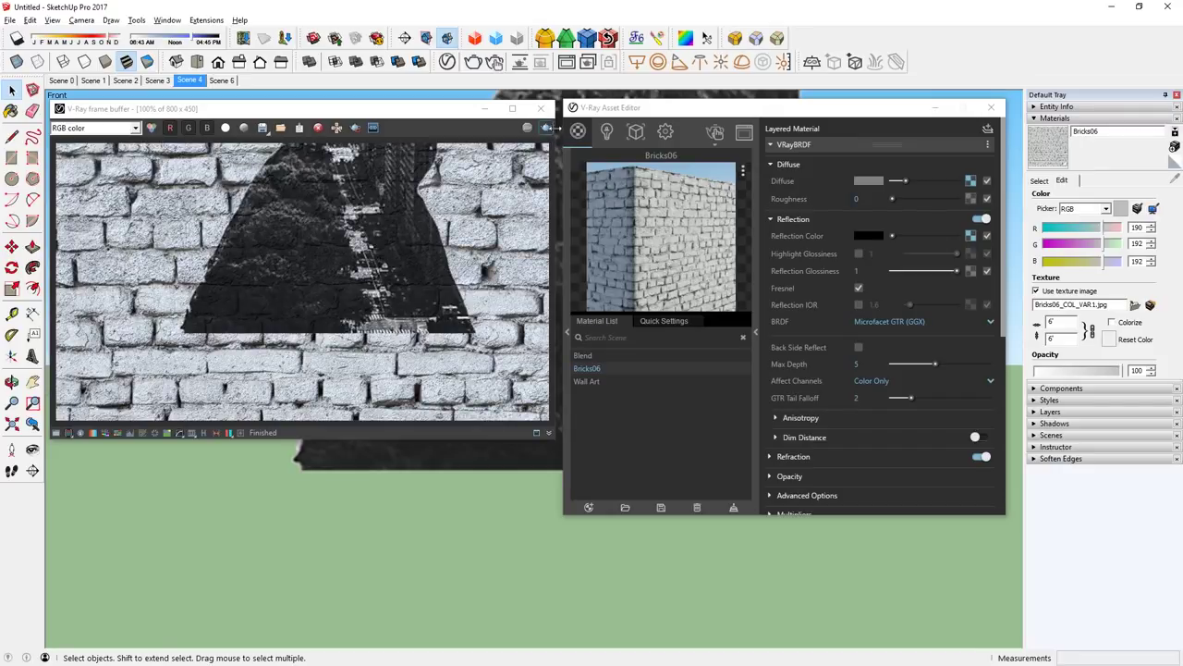
Step: Re-render, switch to Scene 4, and render the wall with the enlarged portrait texture
click(545, 134)
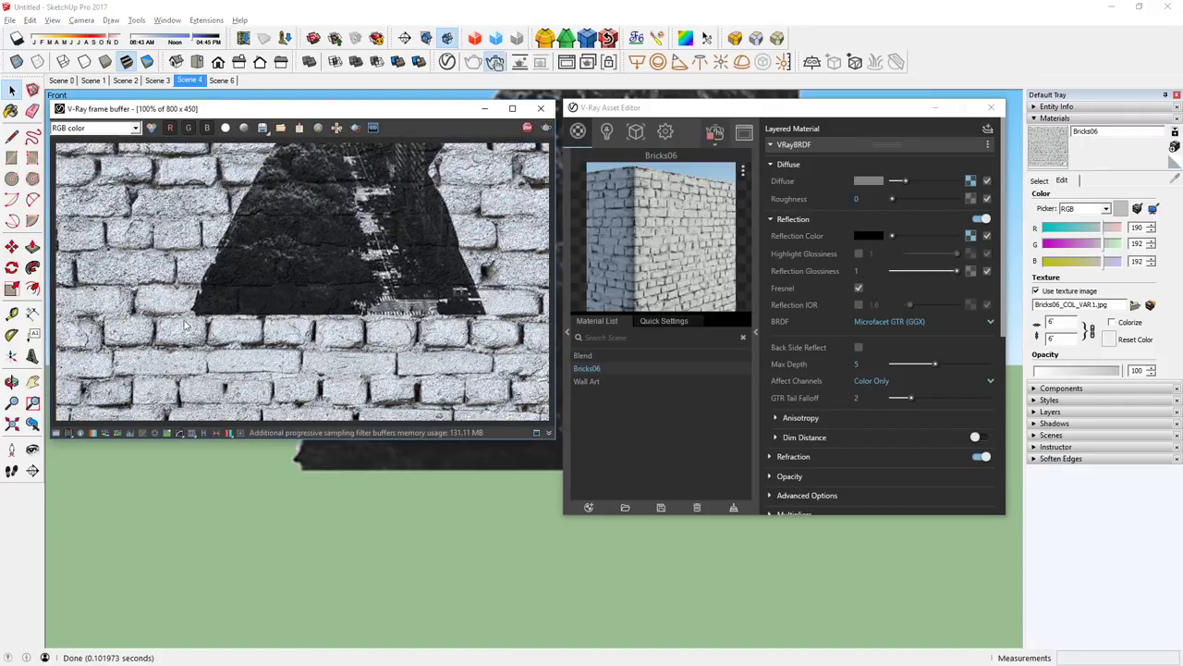
click(196, 81)
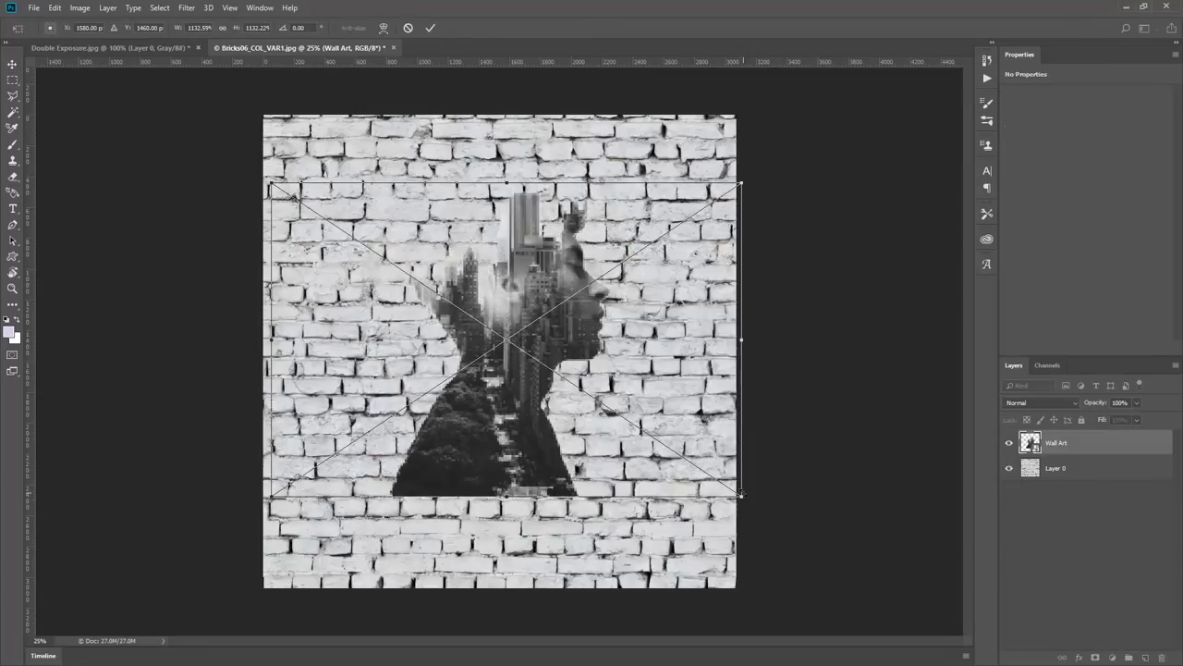
key(Return)
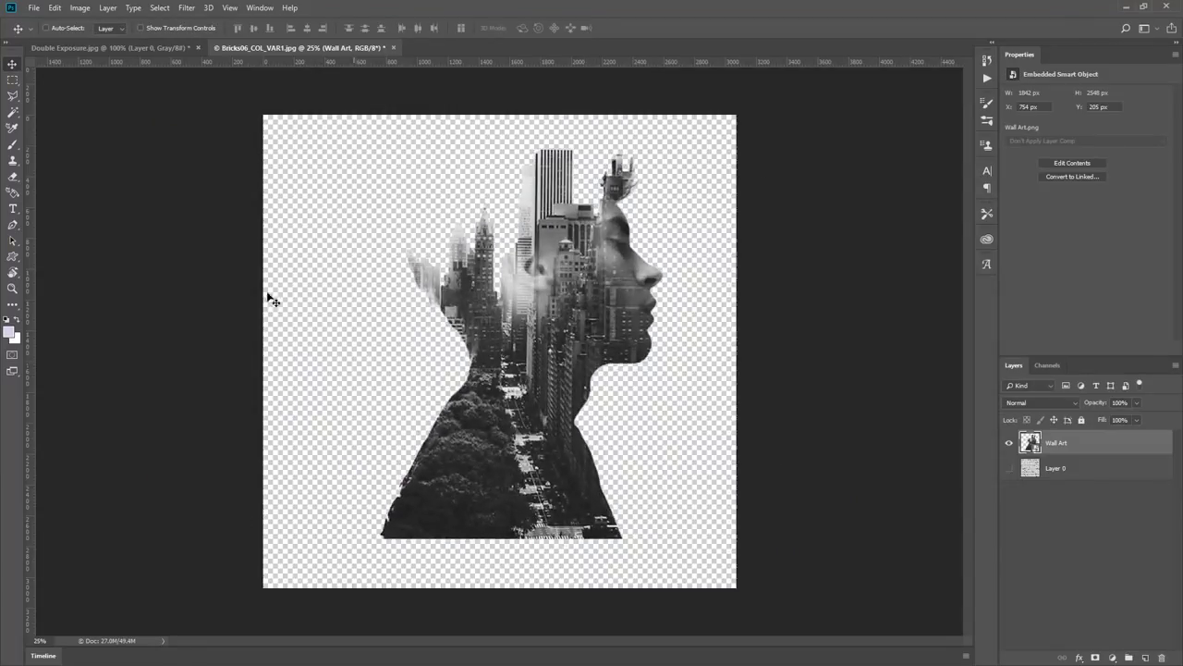
click(599, 439)
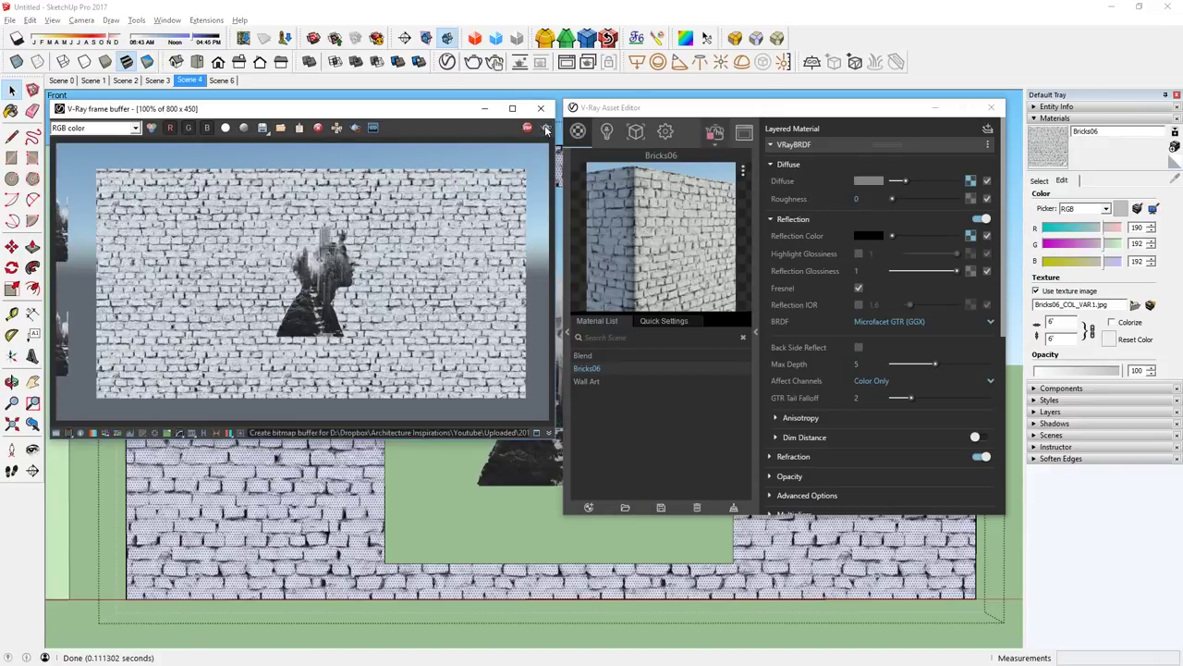
click(547, 131)
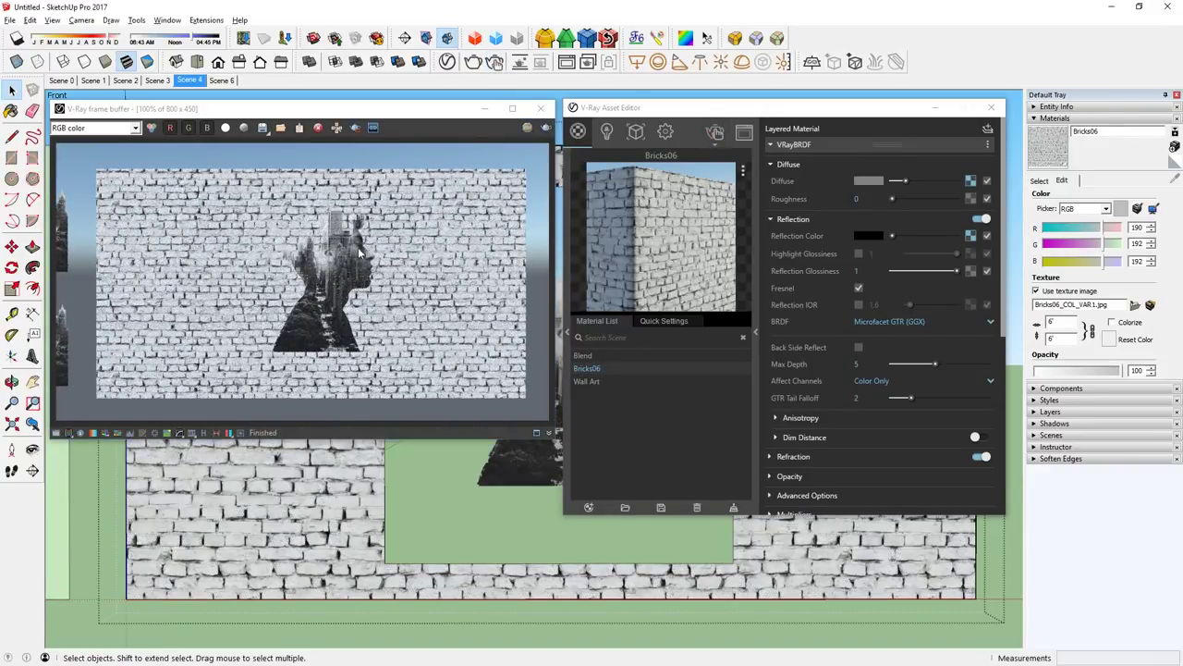
Step: Create a new generic V-Ray material named 'Wall Art'
click(589, 506)
click(601, 384)
text(W)
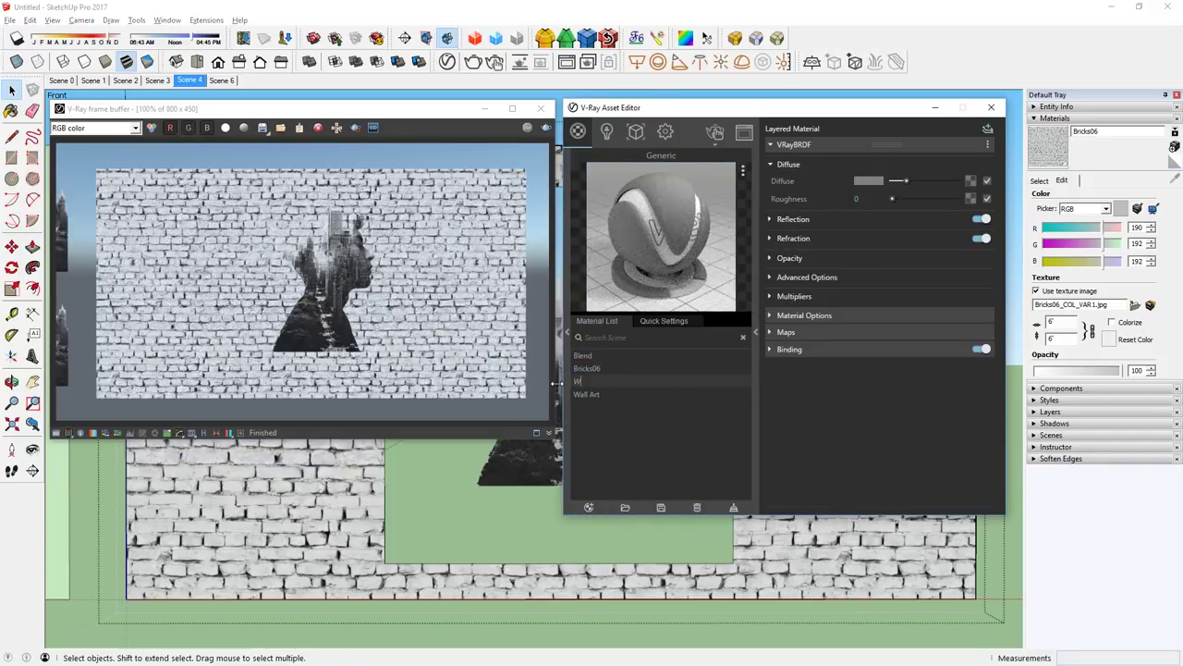
text(all Art)
key(Return)
Step: Load the red logo PNG as its diffuse bitmap and take opacity from its alpha
click(970, 180)
click(662, 143)
click(1045, 488)
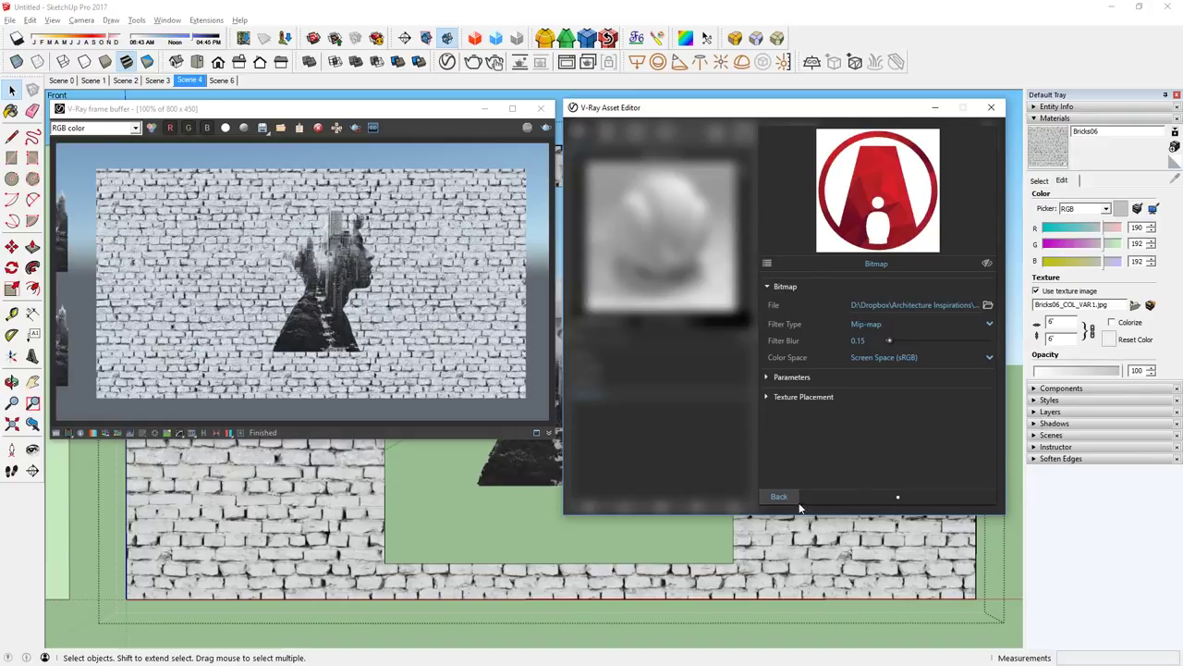
click(784, 497)
click(793, 258)
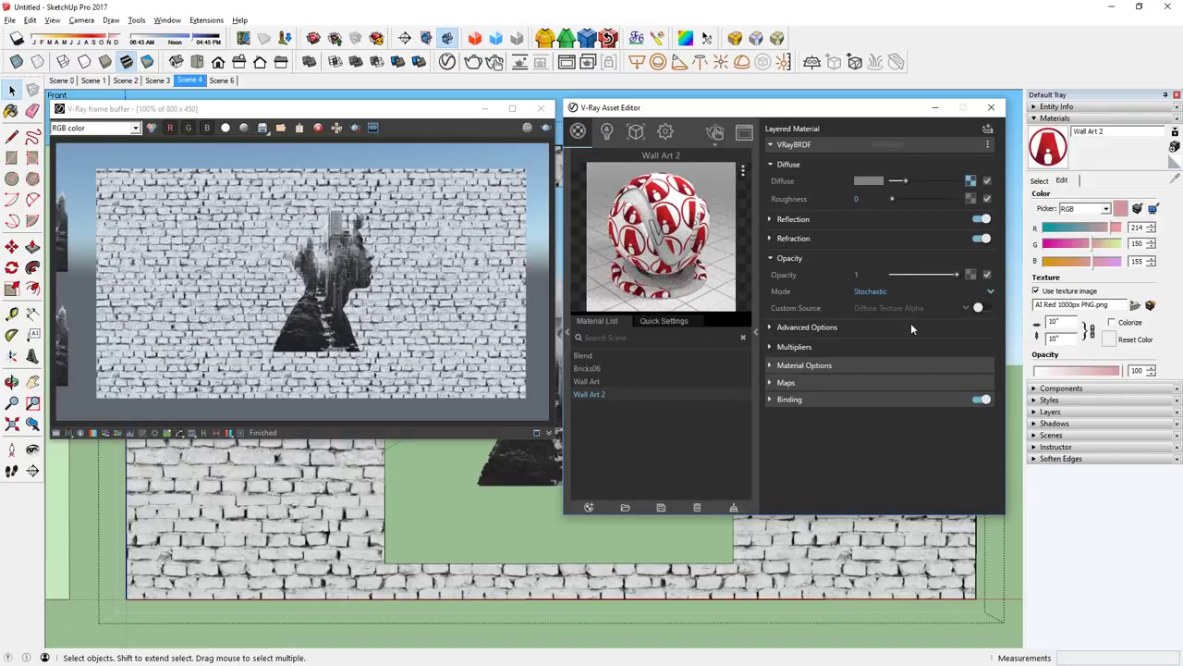
click(984, 308)
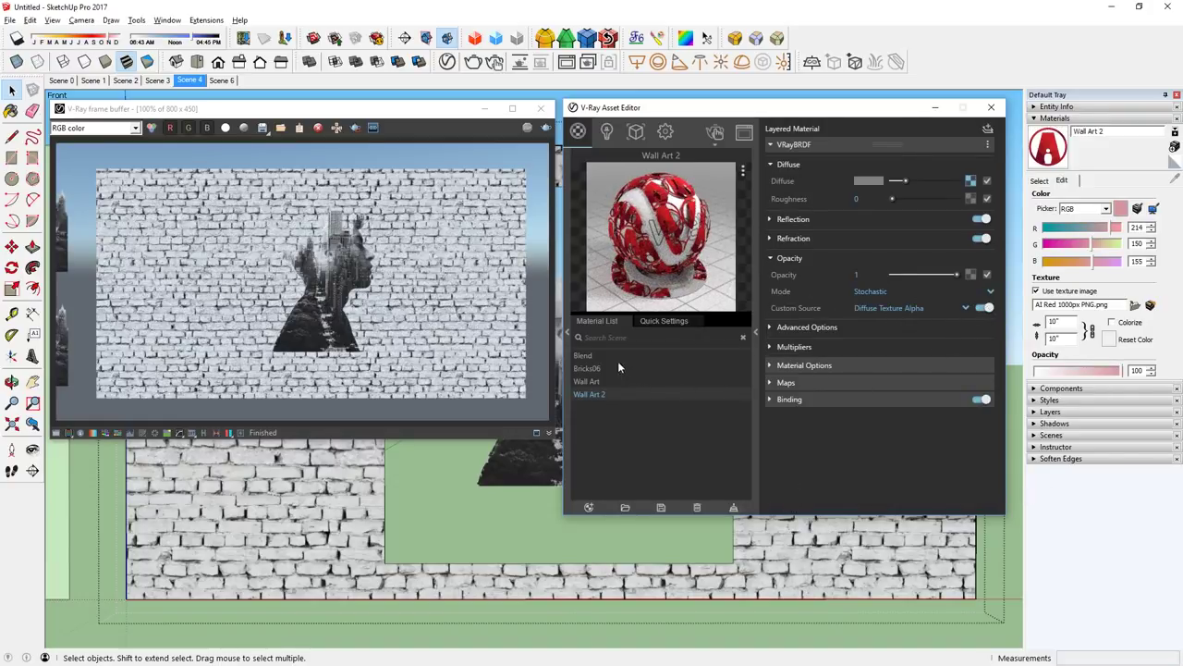
Step: Set the Blend material's coat to Wall Art 2 and re-render the wall
click(607, 354)
click(882, 211)
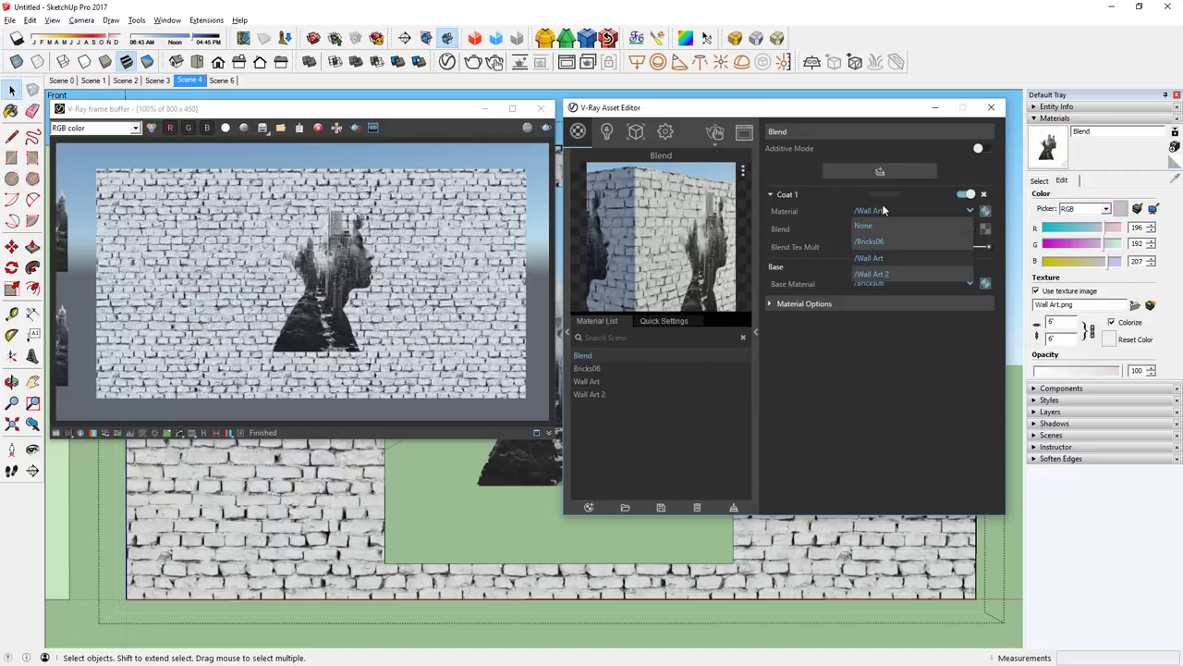
click(873, 274)
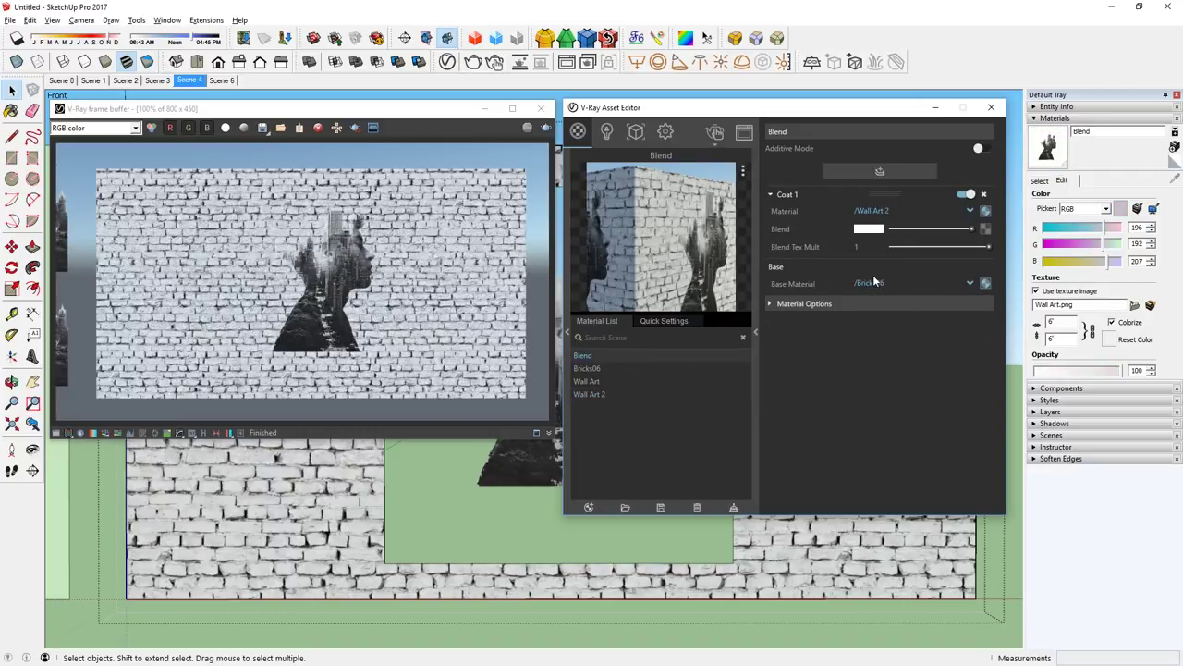
click(546, 127)
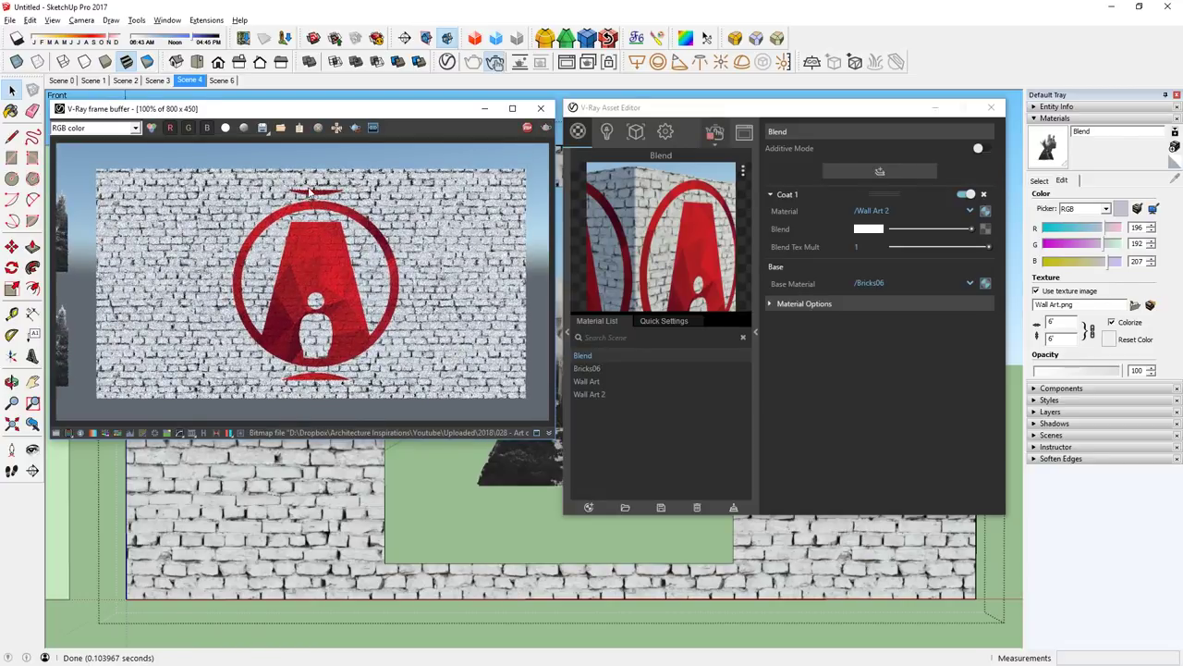
Step: Move the wall art plane and switch the material's texture image to the brick file
key(m)
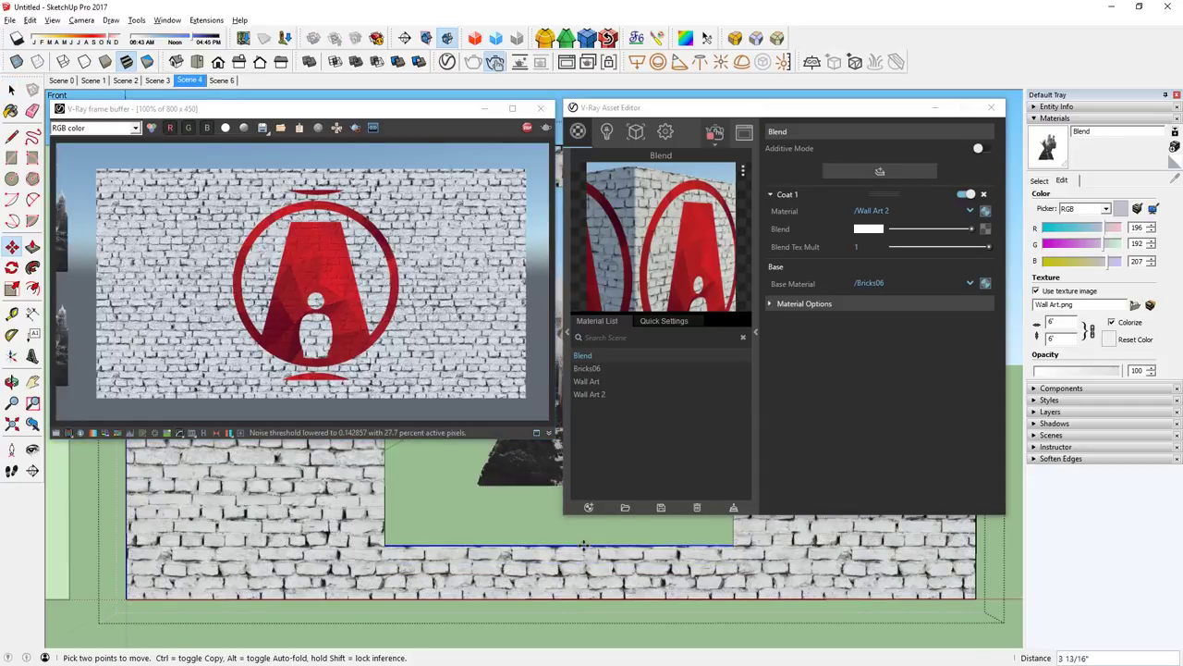
click(625, 518)
click(669, 190)
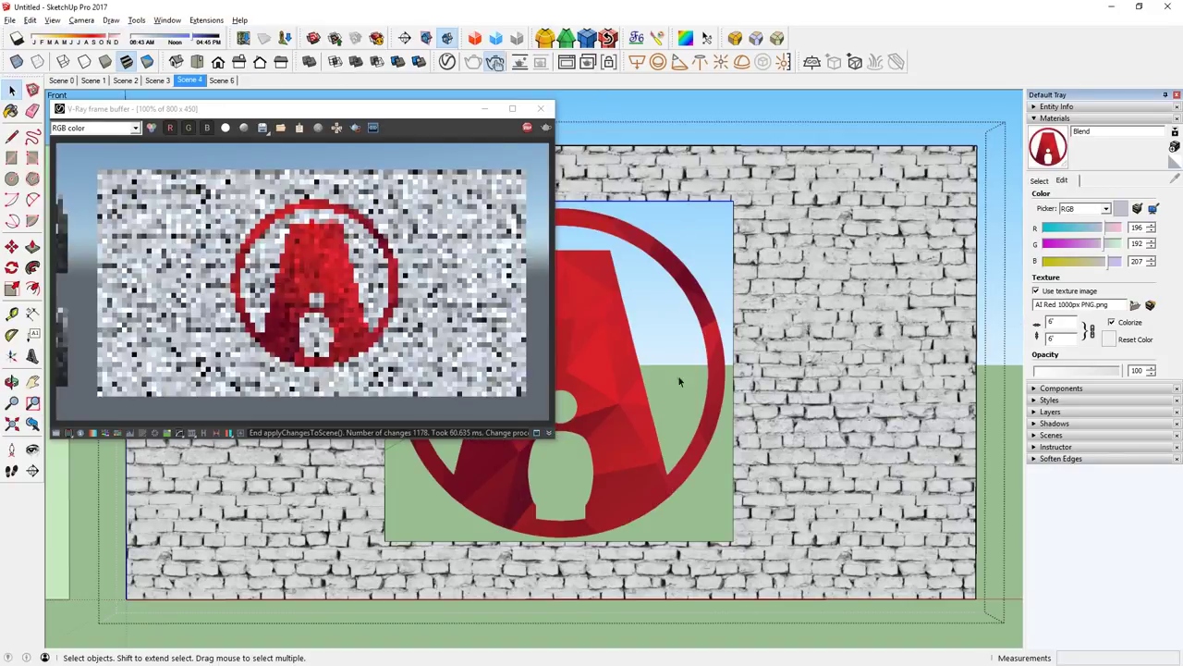
click(1135, 305)
click(212, 148)
click(484, 393)
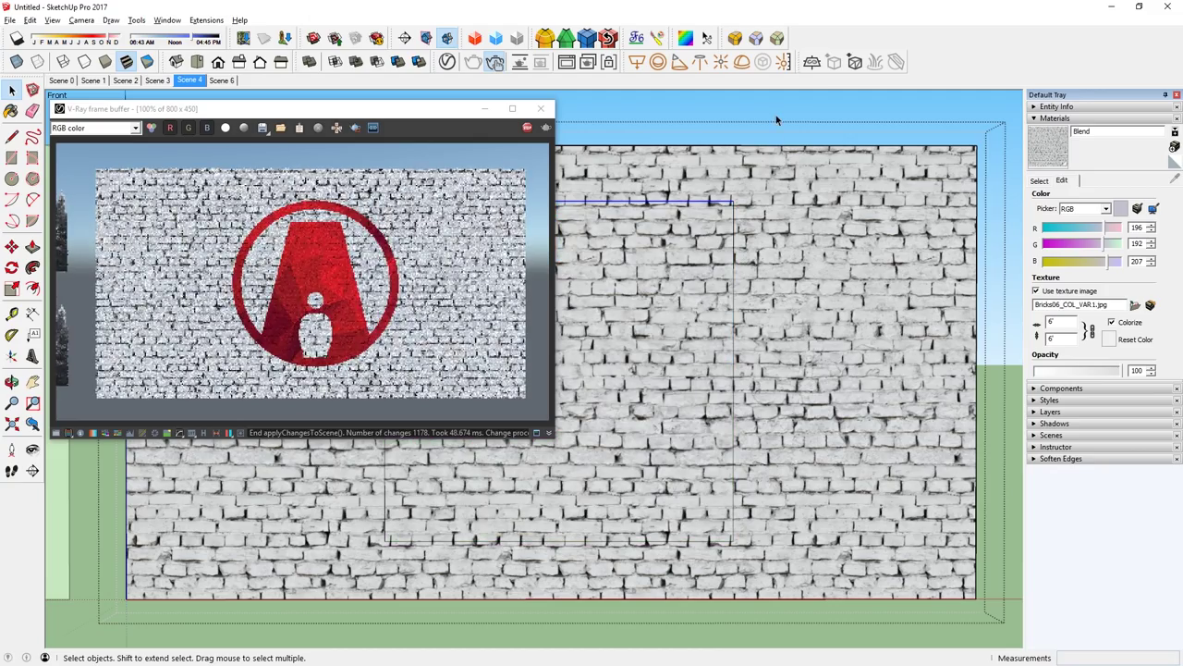
Step: Render the bedroom view and turn the camera from the bed to the brick wall
middle_drag(778, 117, 703, 314)
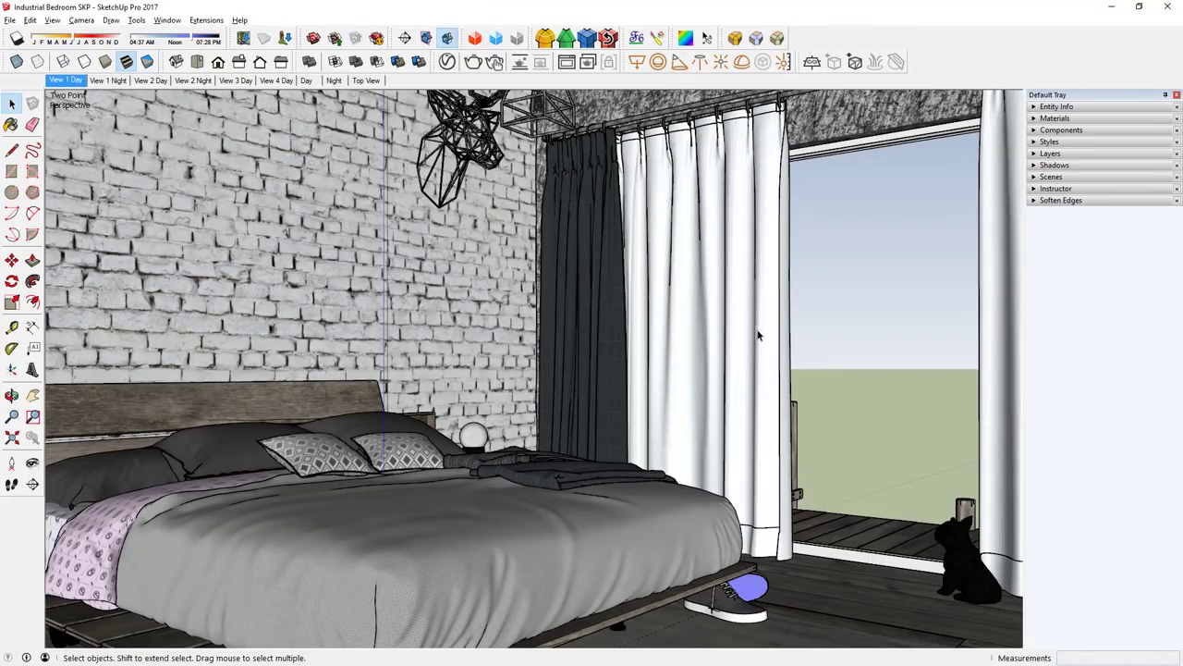
click(495, 62)
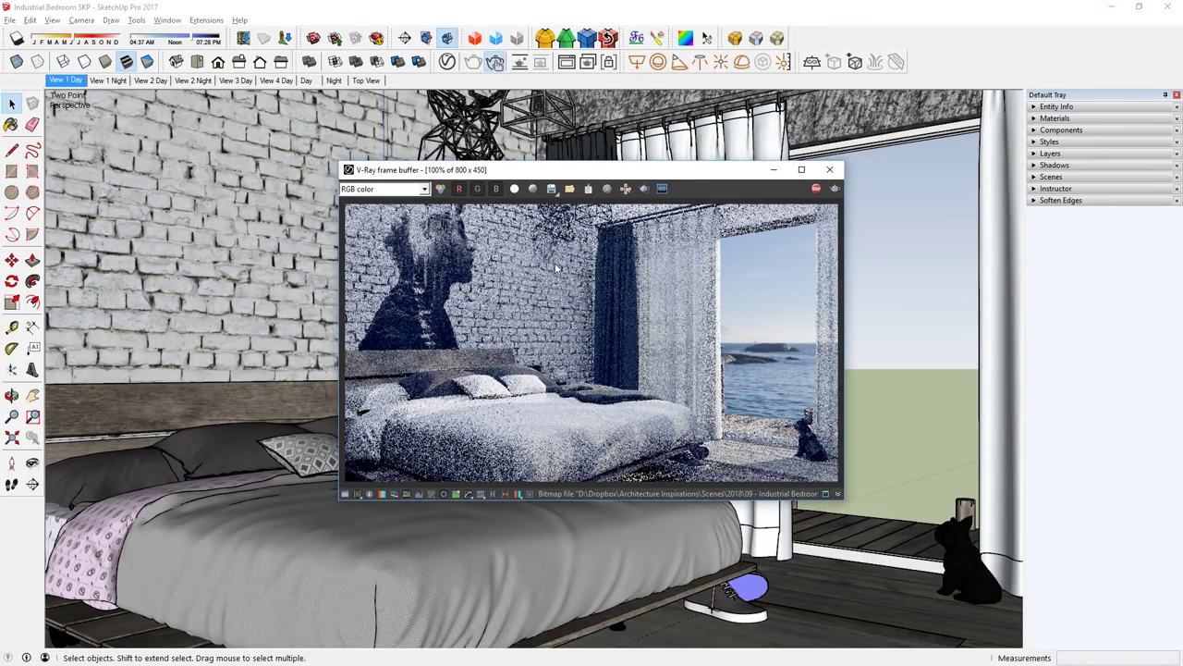
key(l)
drag(980, 555, 862, 602)
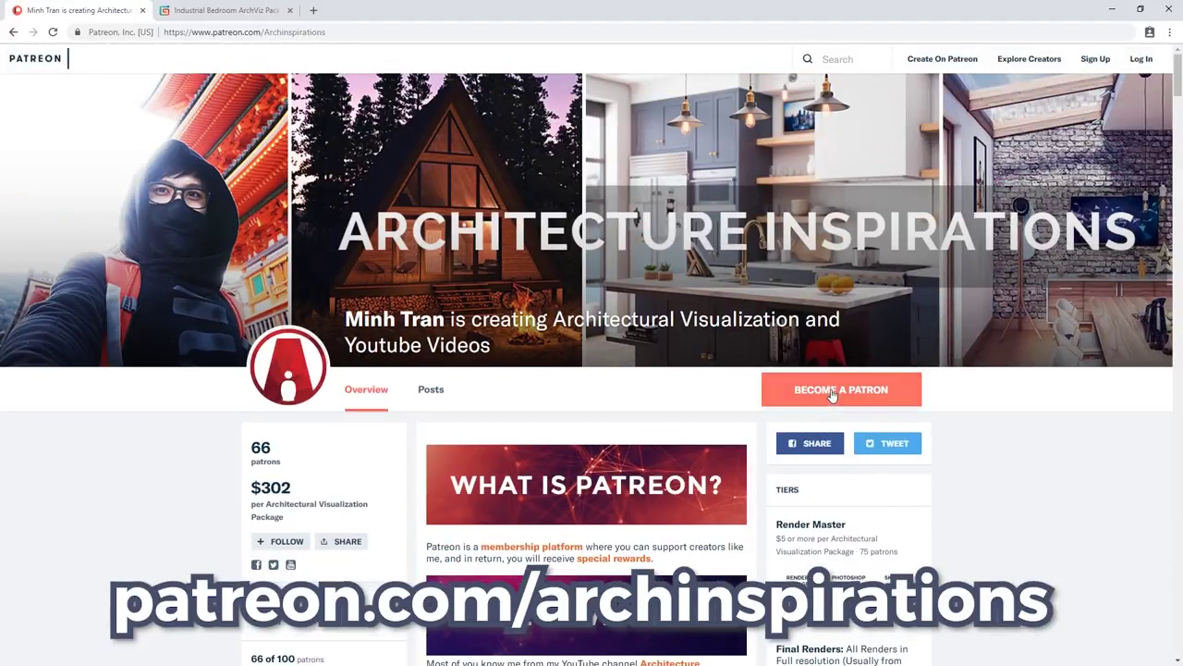
Step: Review the Patreon Render Master tier's checkout and full description
click(840, 393)
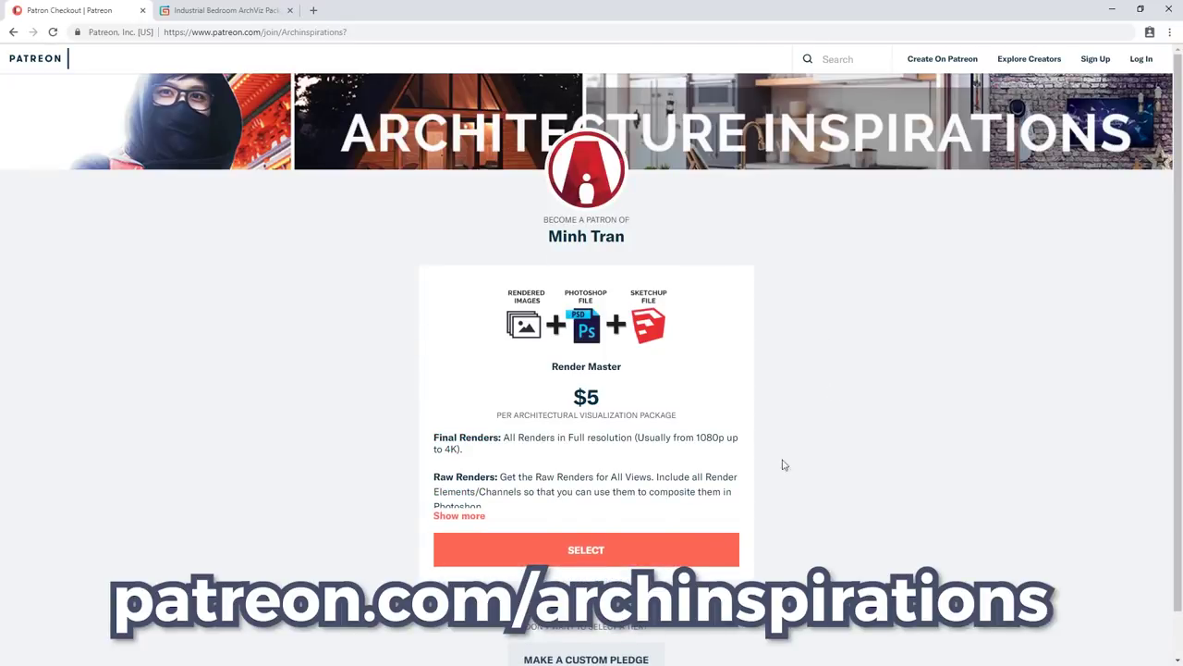
click(459, 516)
scroll(458, 518, down, 1)
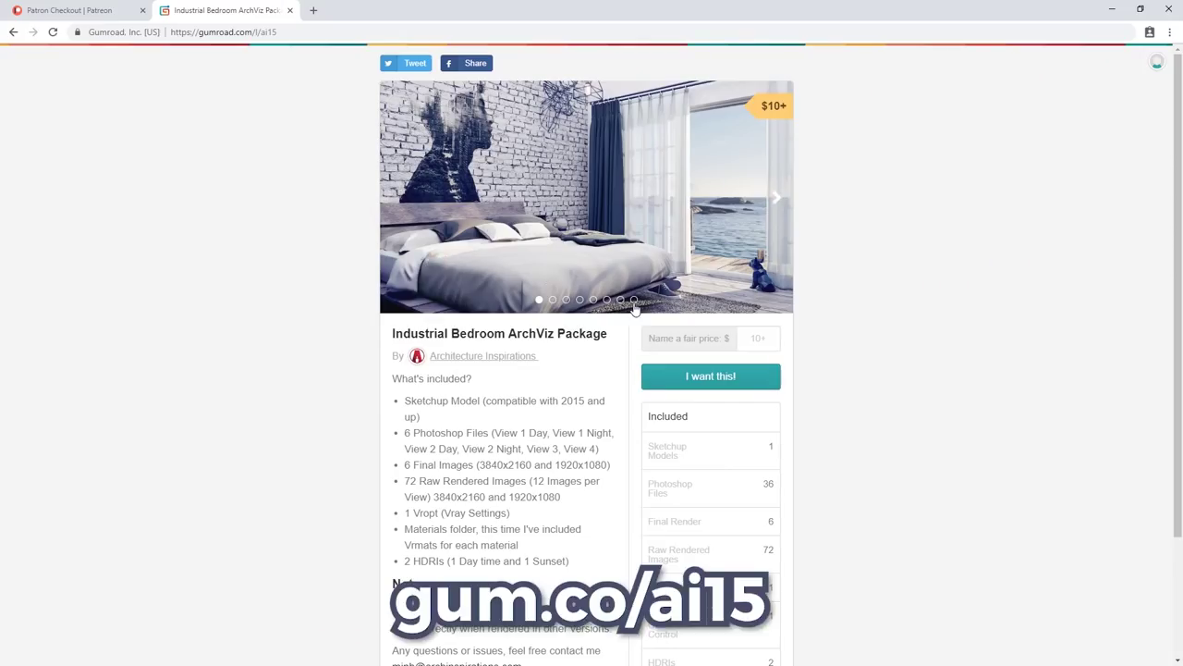
Step: Browse the Industrial Bedroom package images on Gumroad, then restore SketchUp's View 1 Day camera
click(779, 201)
click(779, 202)
click(779, 201)
click(780, 202)
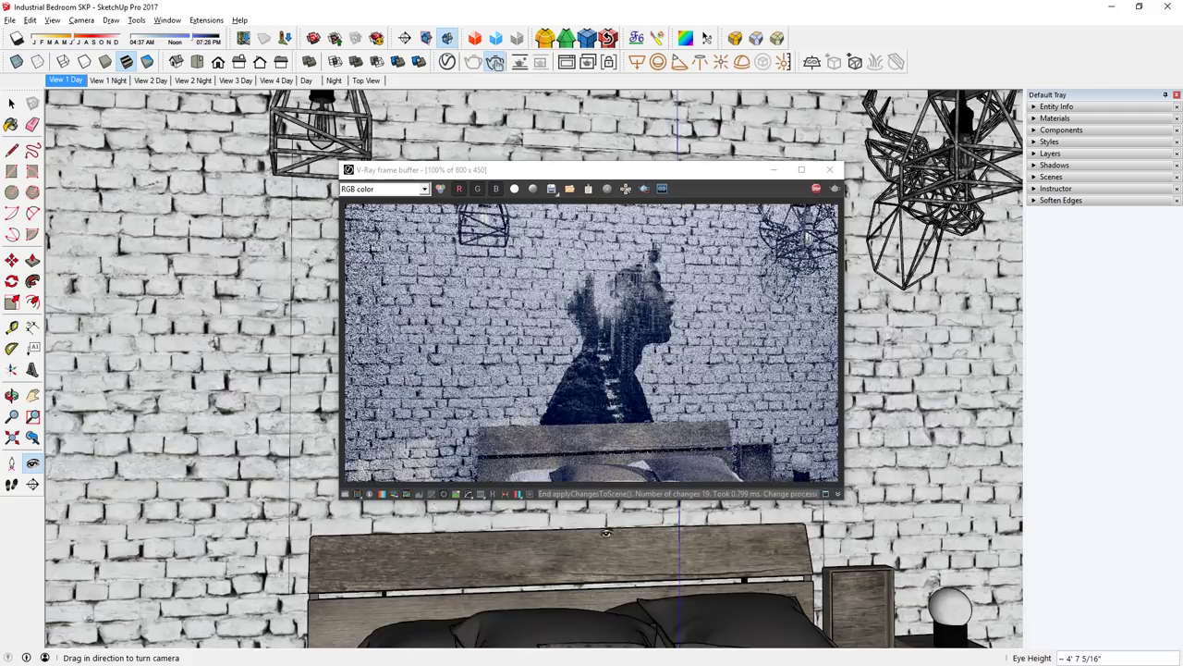
middle_drag(647, 592, 758, 589)
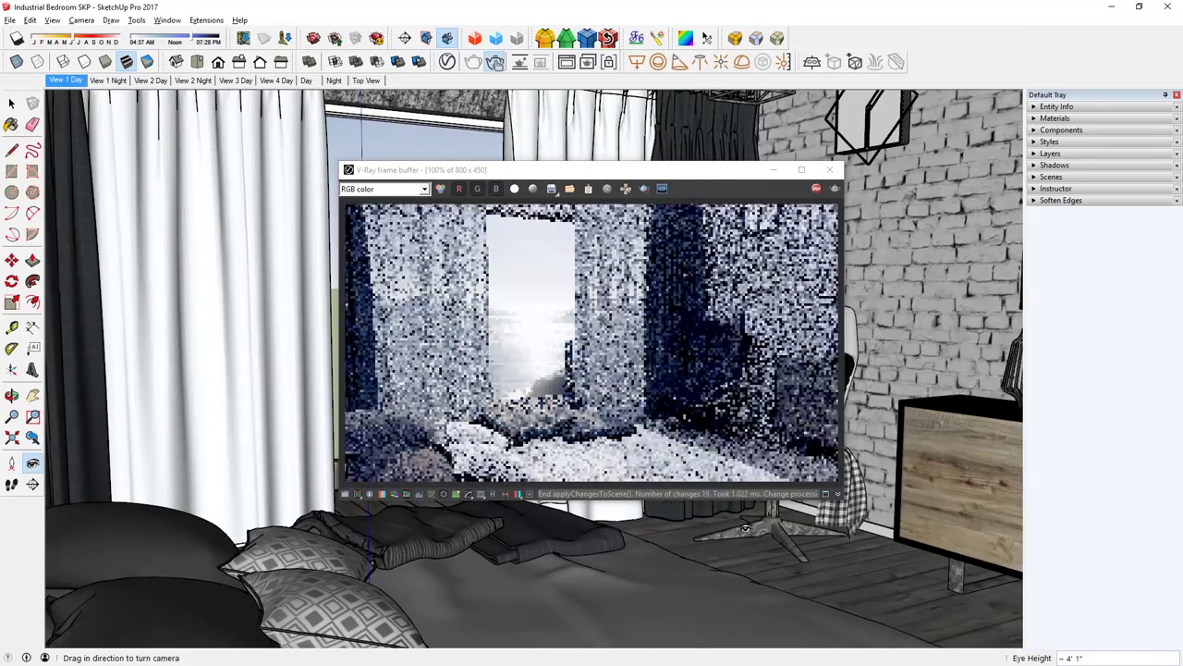
click(65, 80)
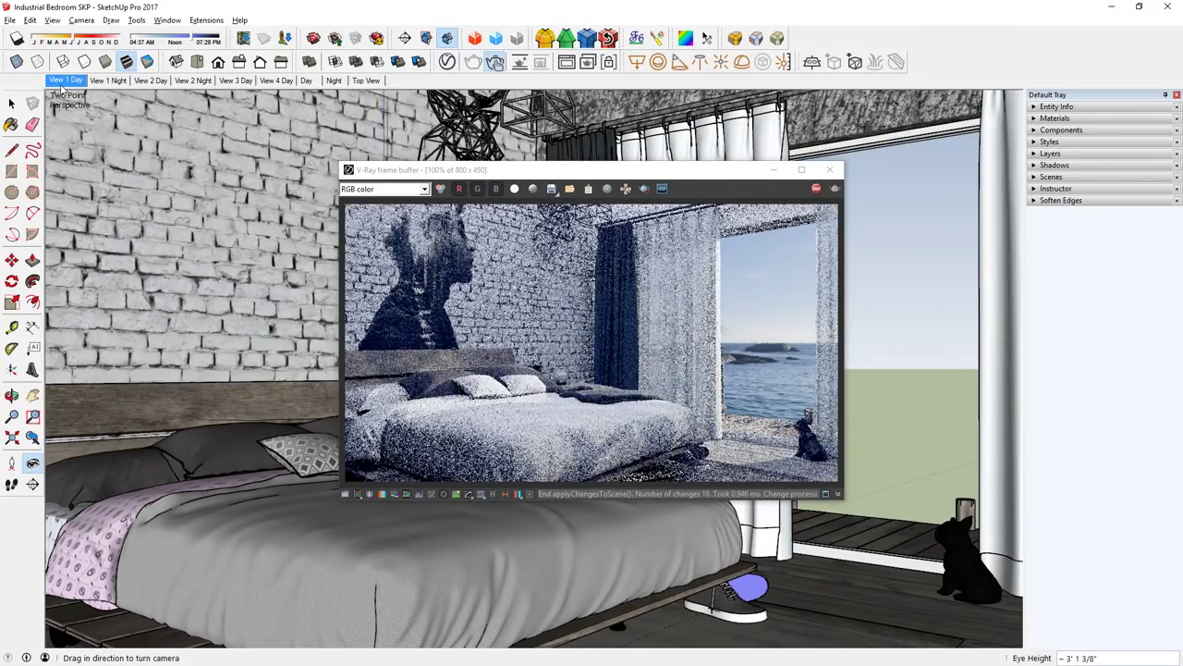